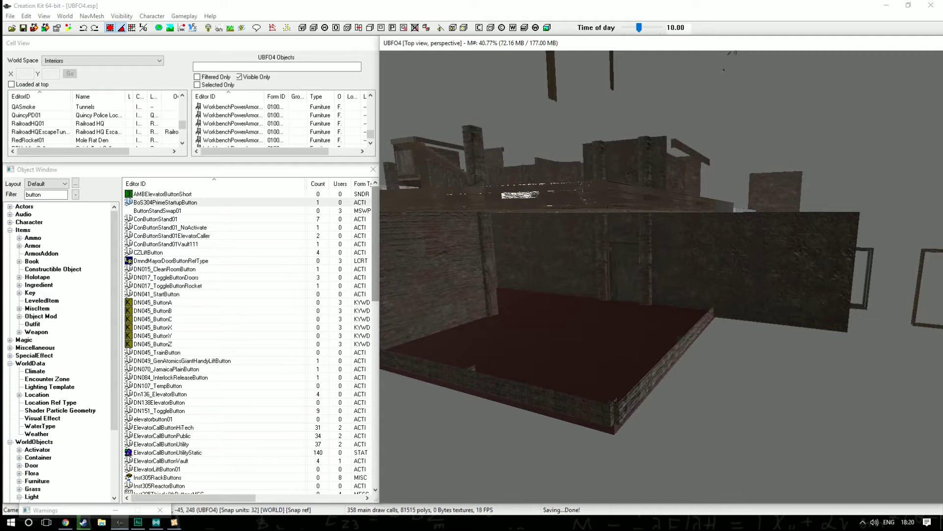
Inspect the brick room's floor, walls, doorway and ceiling from several angles
scroll(661, 277, "up", 3)
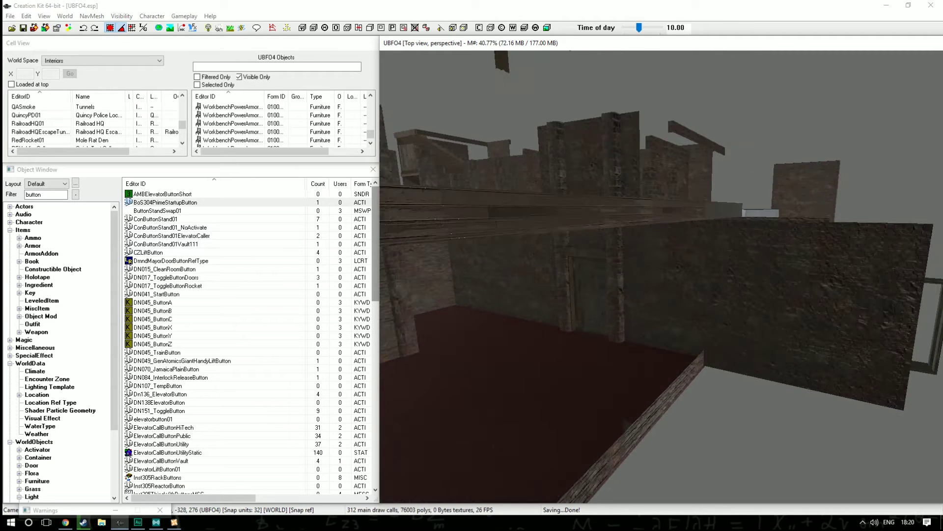
scroll(661, 275, "down", 2)
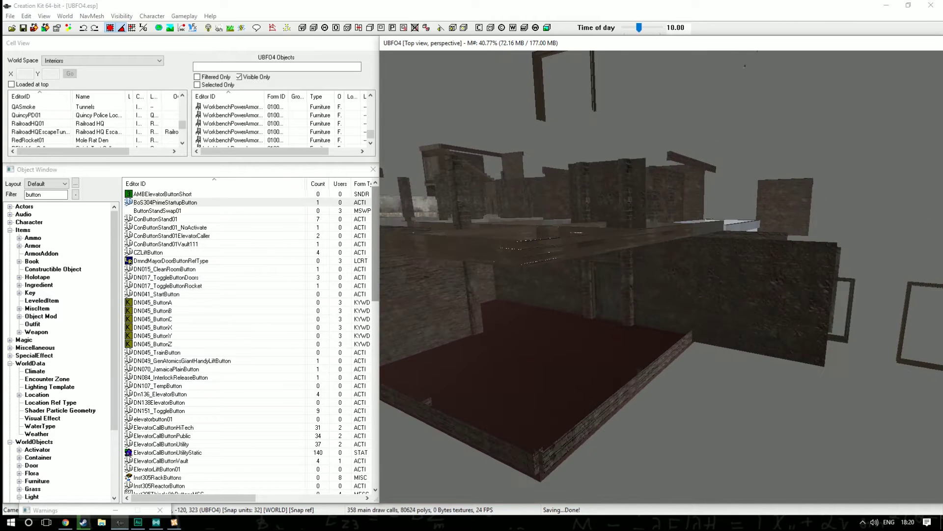
scroll(661, 275, "up", 3)
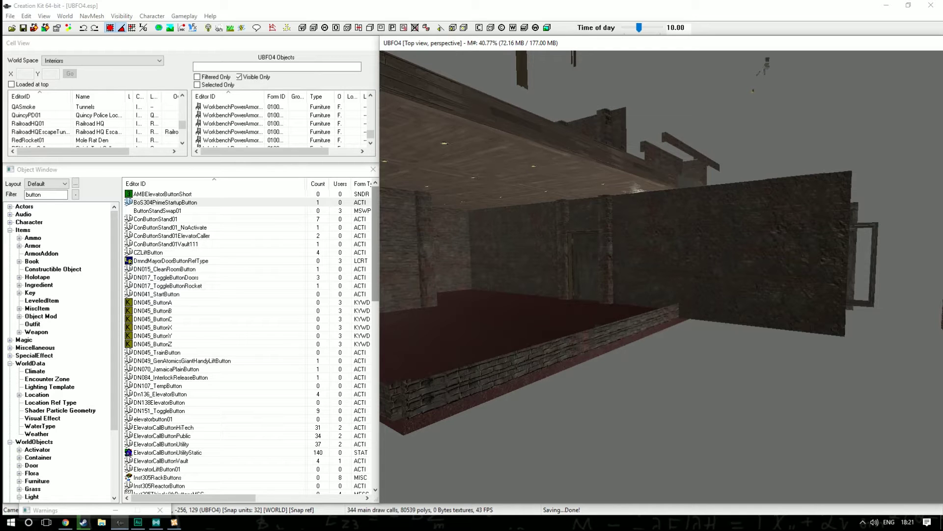
left_click(538, 304)
middle_click_drag(538, 304, 676, 408, "shift")
scroll(545, 349, "up", 1)
scroll(548, 295, "up", 1)
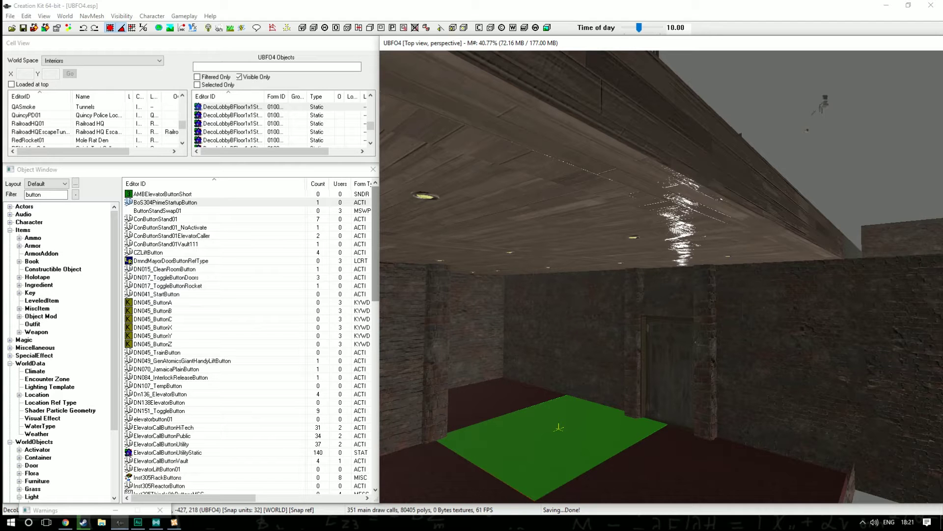
left_click(571, 316)
middle_click_drag(571, 316, 623, 302, "shift")
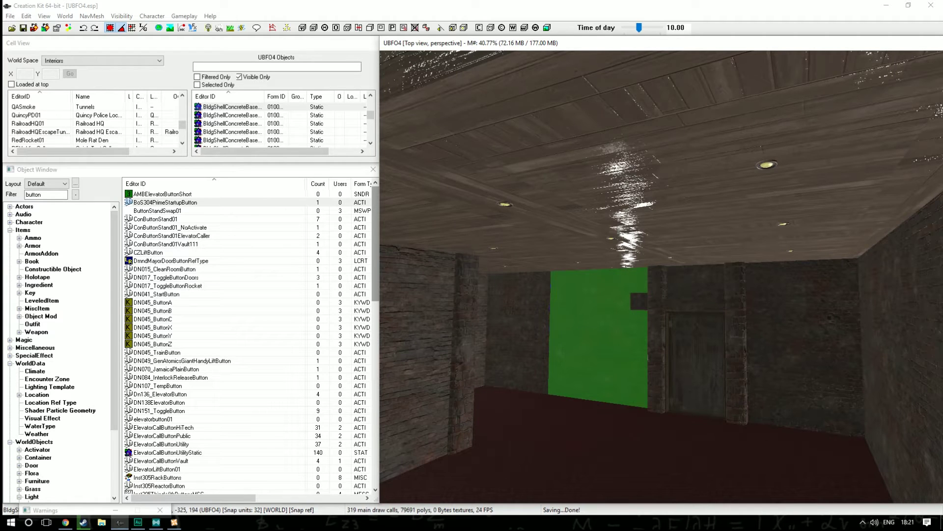
mouse_move(624, 302)
middle_mouse_down("shift")
mouse_move(626, 354)
mouse_move(629, 315)
middle_mouse_up("shift")
left_click(609, 413)
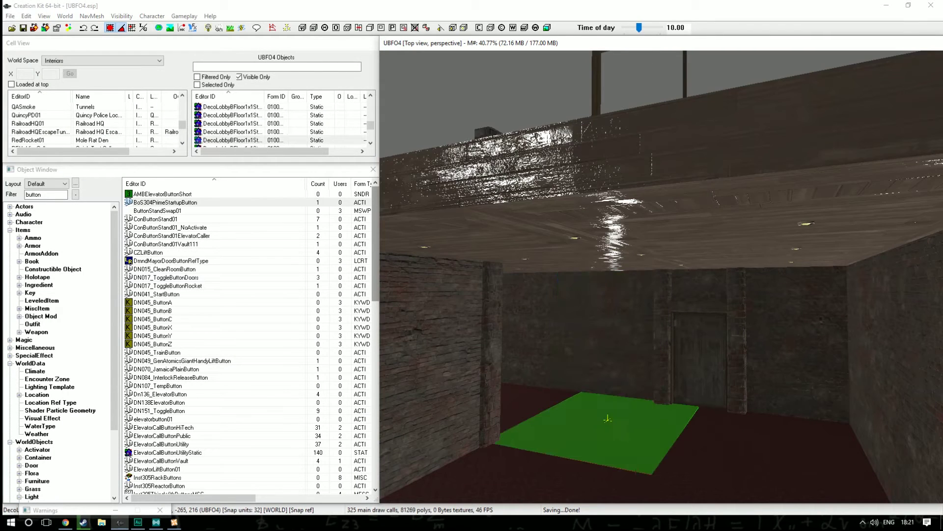
middle_click_drag(609, 413, 611, 393, "shift")
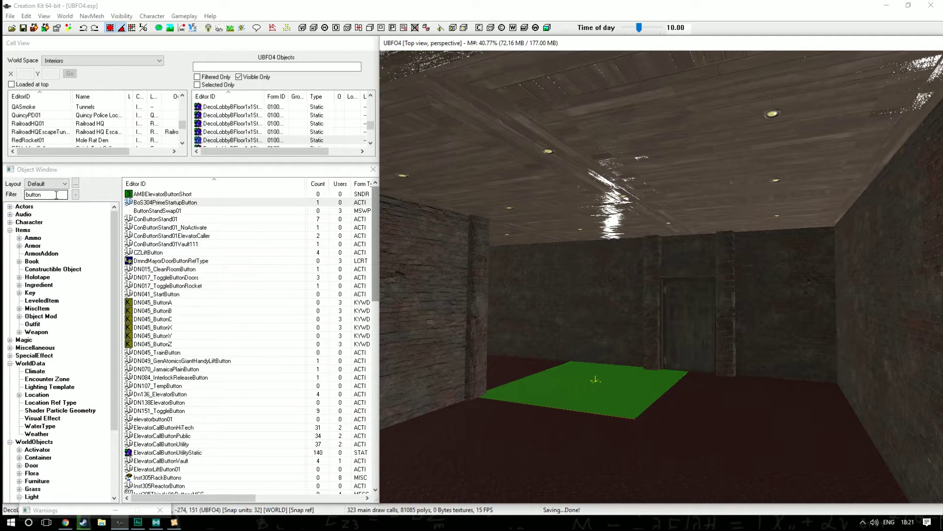
Filter the object list by "light" and browse the matching entries
double_click(56, 195)
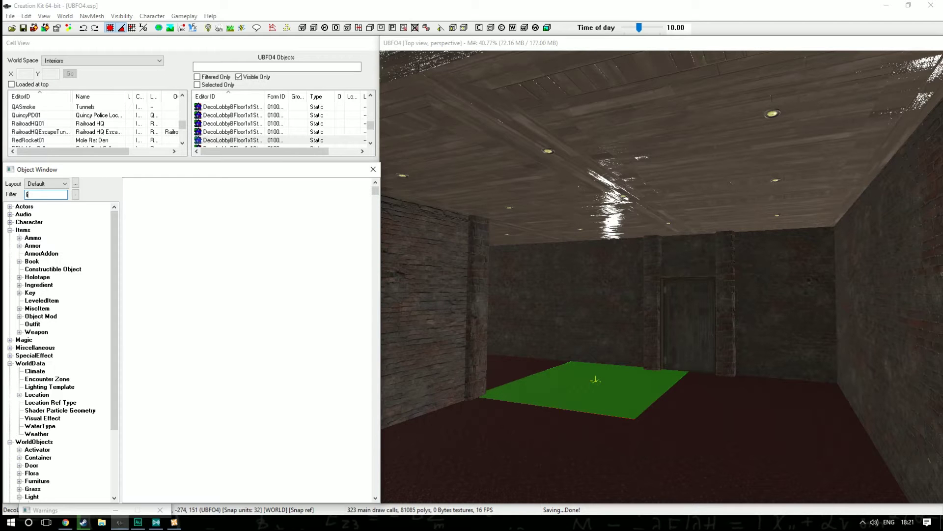
type("lighti")
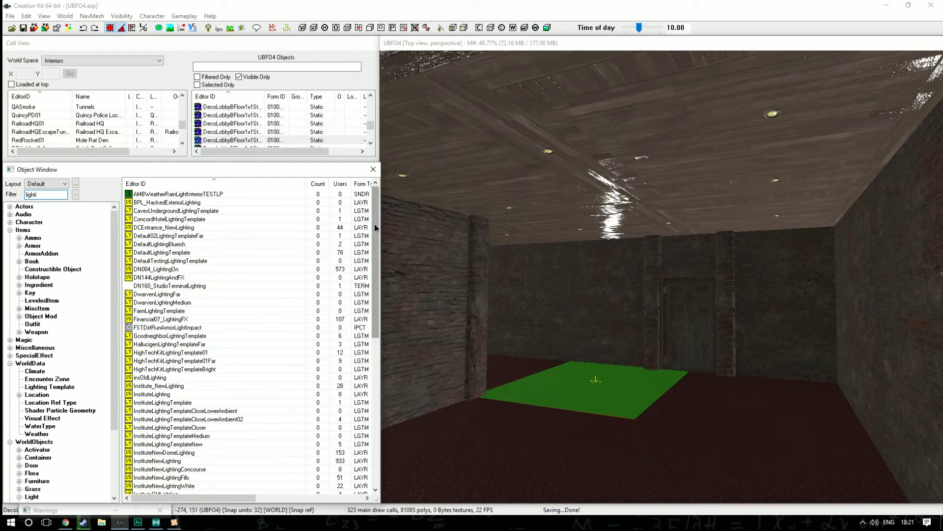
left_click_drag(376, 227, 368, 414)
type("i")
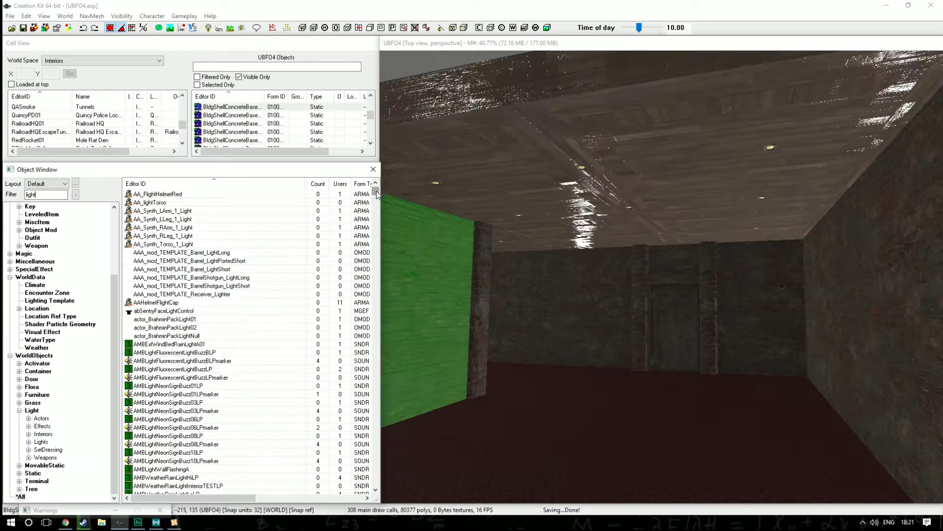
left_click_drag(376, 190, 385, 214)
Place a CigaretteLight01 in the room and show the editor markers
left_click(140, 353)
left_click_drag(140, 352, 708, 307)
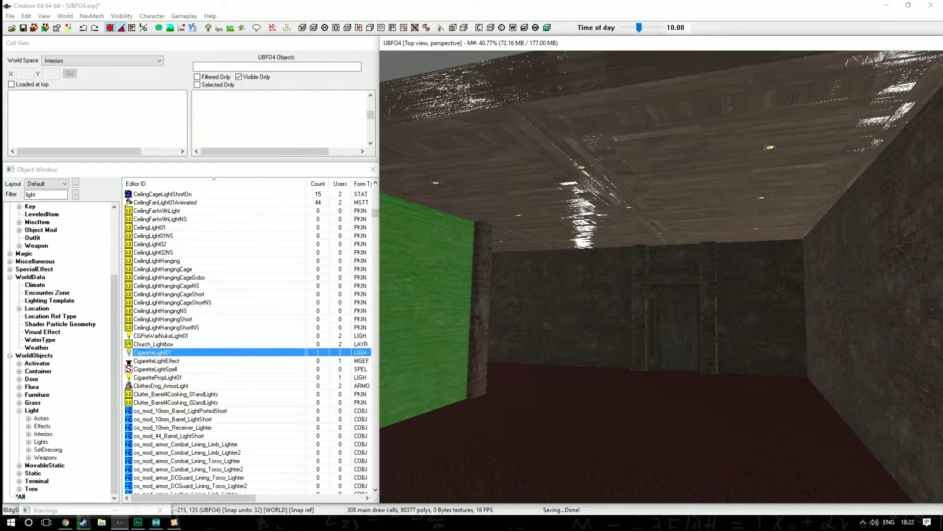
middle_click_drag(707, 308, 727, 329, "shift")
key("m")
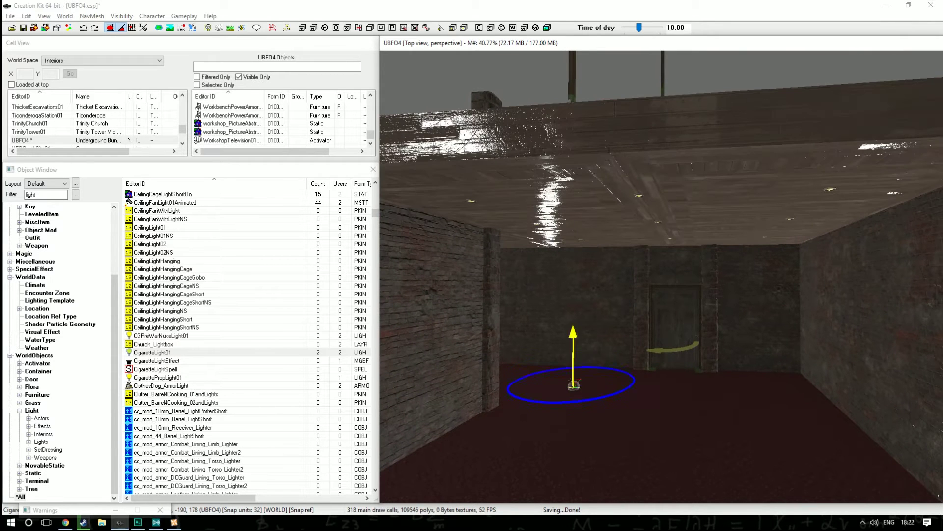
Delete the placed CigaretteLight01 and the default light hanging below the building
left_click_drag(524, 347, 550, 376)
key("Delete")
scroll(550, 376, "down", 3)
scroll(684, 362, "down", 10)
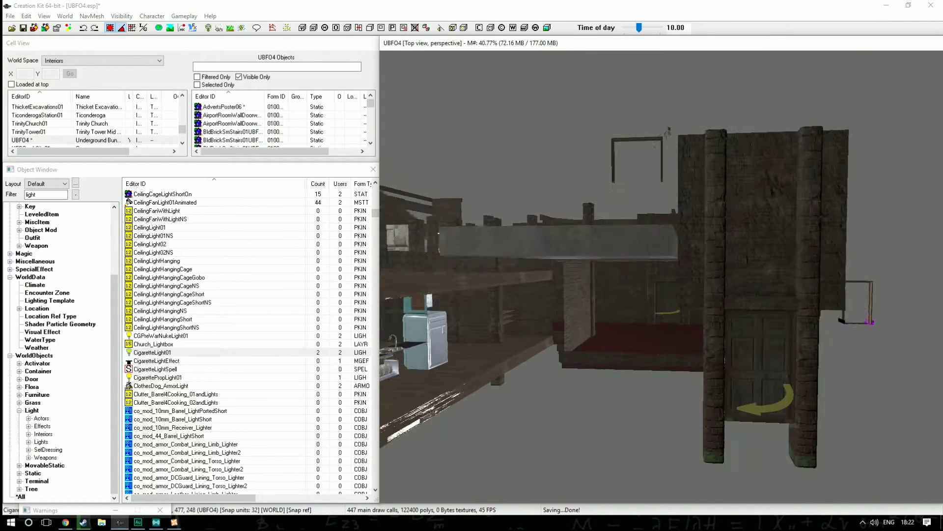
middle_click_drag(684, 361, 688, 357, "shift")
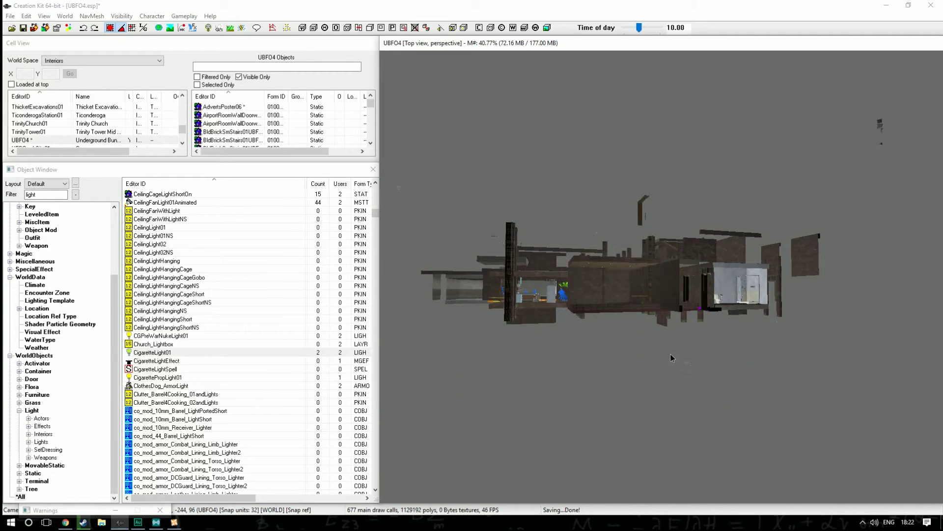
left_click(687, 362)
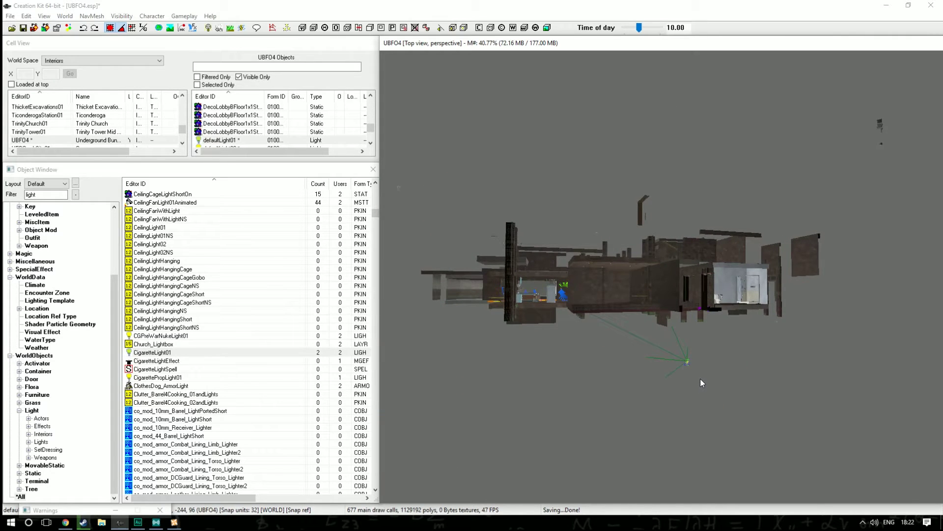
key("Delete")
Delete the default light floating above the building
mouse_move(670, 356)
middle_mouse_down("shift")
mouse_move(691, 375)
mouse_move(695, 366)
mouse_move(663, 361)
middle_mouse_up("shift")
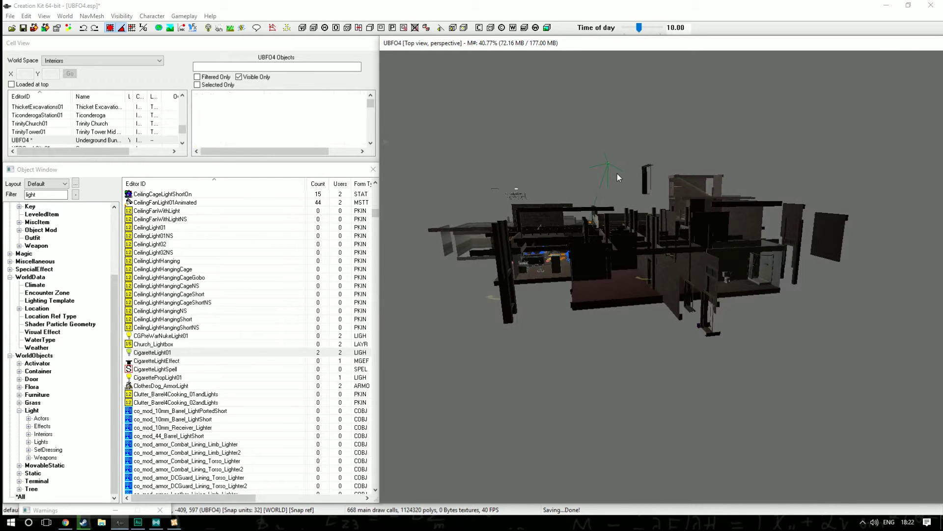
middle_click_drag(617, 173, 676, 197)
left_click_drag(419, 158, 503, 219)
key("Delete")
Delete the default light just below the far end of the building
middle_click_drag(503, 219, 315, 221, "shift")
mouse_move(688, 314)
middle_mouse_down("shift")
mouse_move(673, 335)
mouse_move(683, 325)
middle_mouse_up("shift")
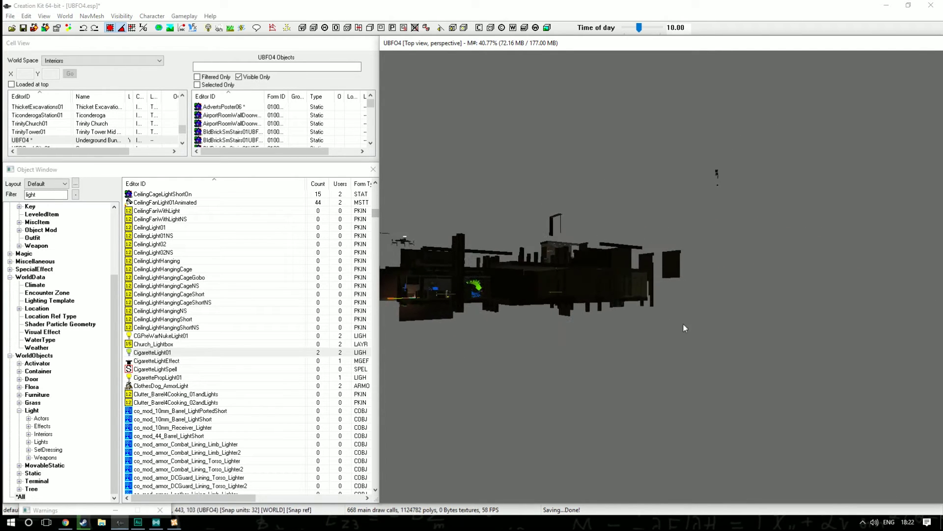
left_click_drag(641, 312, 642, 313)
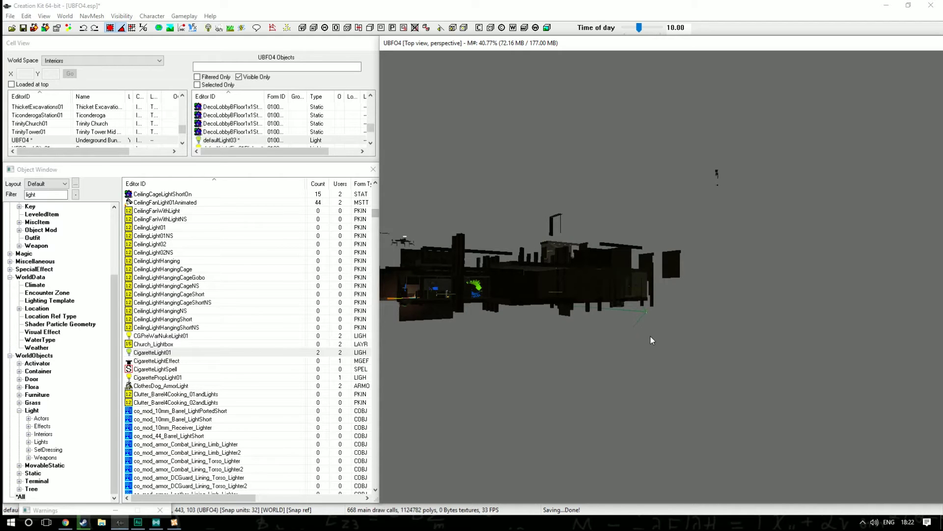
key("Delete")
Place a DefaultLightWarm01SpotLF from the object list near the dark room's ceiling
middle_click_drag(645, 334, 663, 357, "shift")
scroll(661, 276, "up", 6)
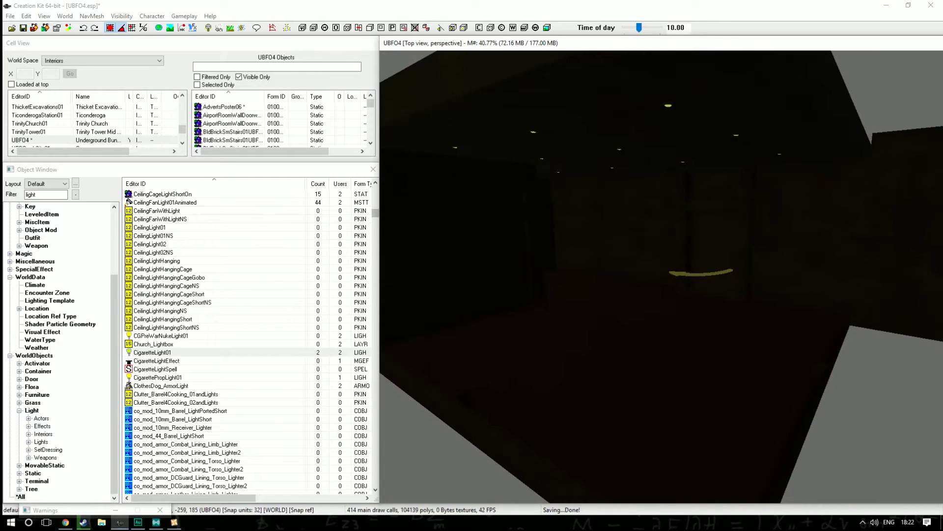
left_click(184, 366)
scroll(185, 366, "down", 20)
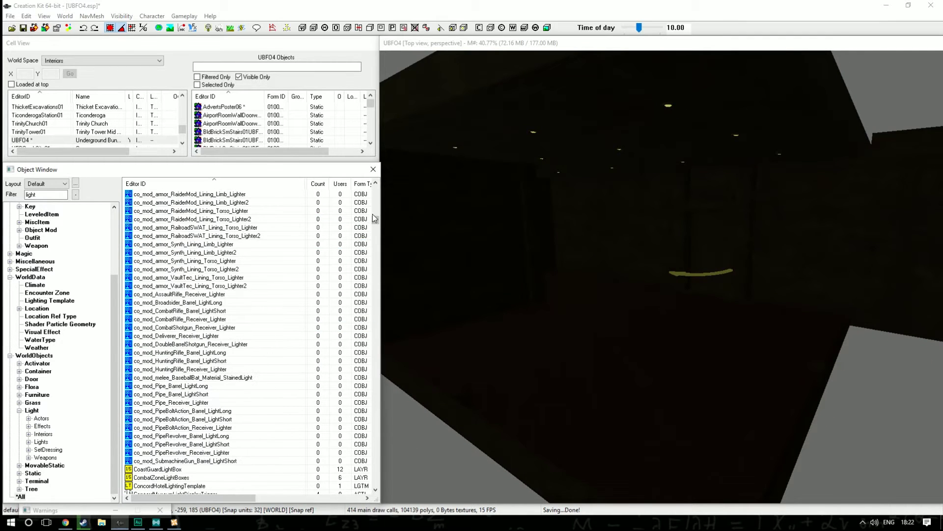
left_click_drag(376, 219, 377, 251)
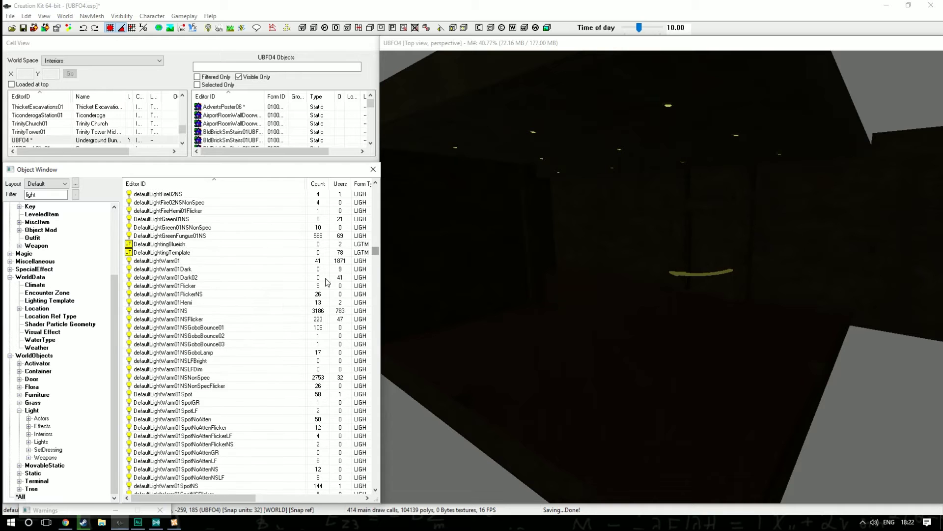
left_click(184, 411)
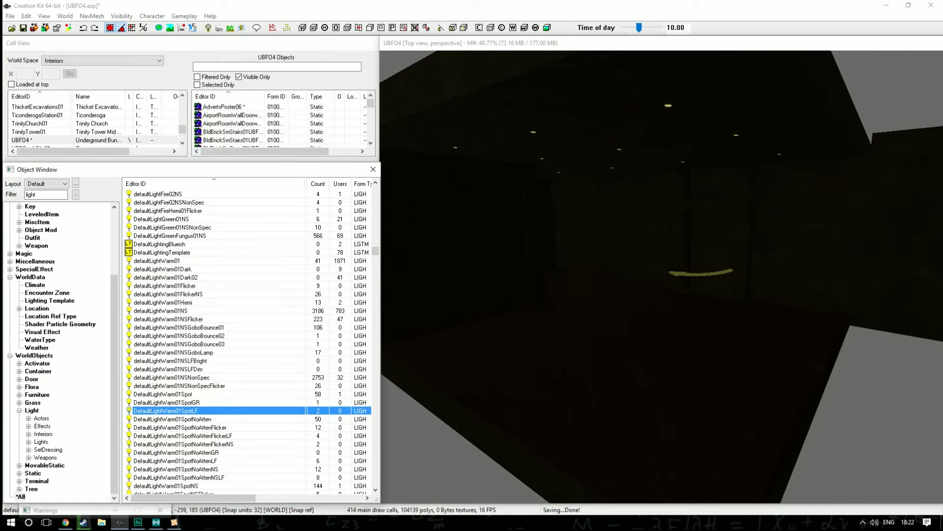
left_click_drag(183, 411, 644, 189)
Position the warm spotlight directly beneath one of the recessed ceiling lamps
mouse_move(644, 189)
middle_mouse_down("shift")
mouse_move(661, 155)
mouse_move(657, 112)
mouse_move(637, 206)
mouse_move(634, 172)
mouse_move(644, 164)
mouse_move(651, 182)
middle_mouse_up("shift")
scroll(661, 155, "up", 1)
scroll(658, 153, "up", 2)
scroll(657, 112, "down", 2)
scroll(651, 172, "up", 2)
left_click(665, 156)
left_click(644, 160)
left_click_drag(645, 160, 778, 122)
middle_click_drag(779, 123, 766, 172, "shift")
scroll(769, 127, "up", 8)
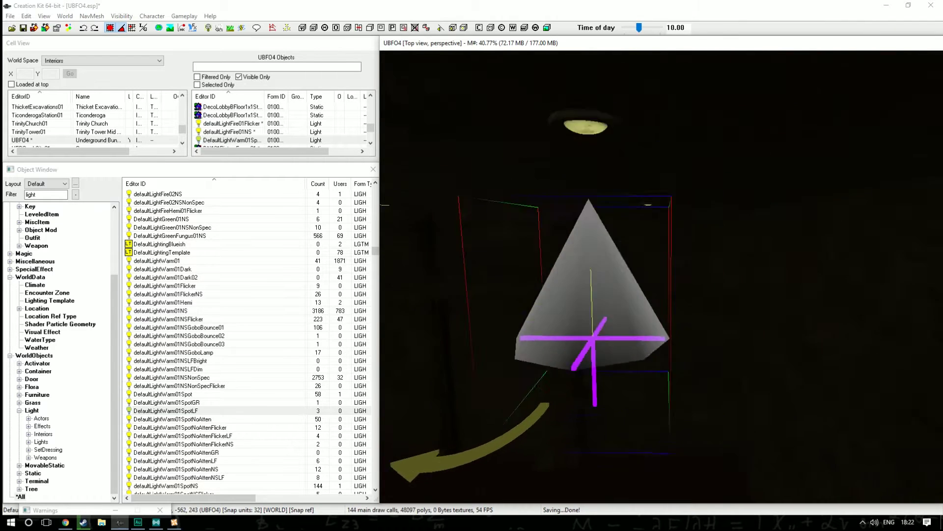
mouse_move(769, 127)
middle_mouse_down()
mouse_move(784, 106)
mouse_move(783, 122)
middle_mouse_up()
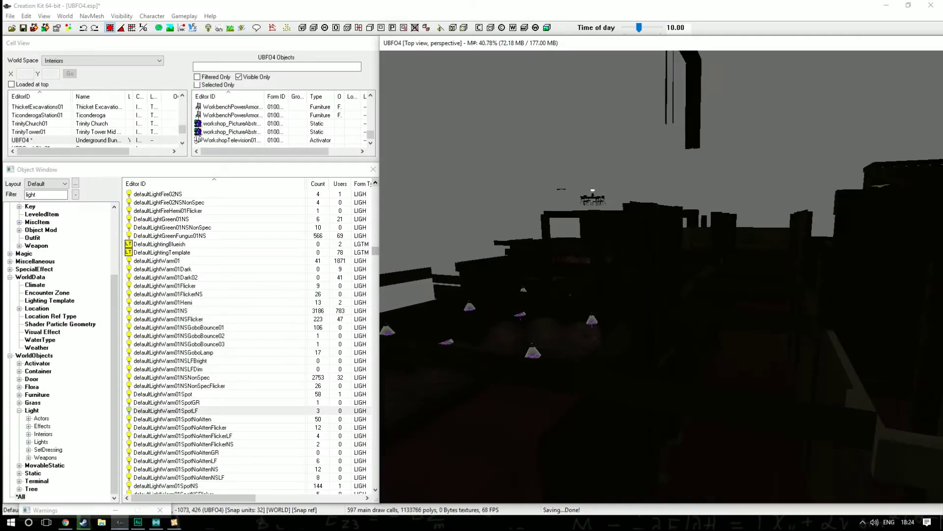
Place a defaultLightWarm05NS in the room below the row of ceiling spotlights
key("shift")
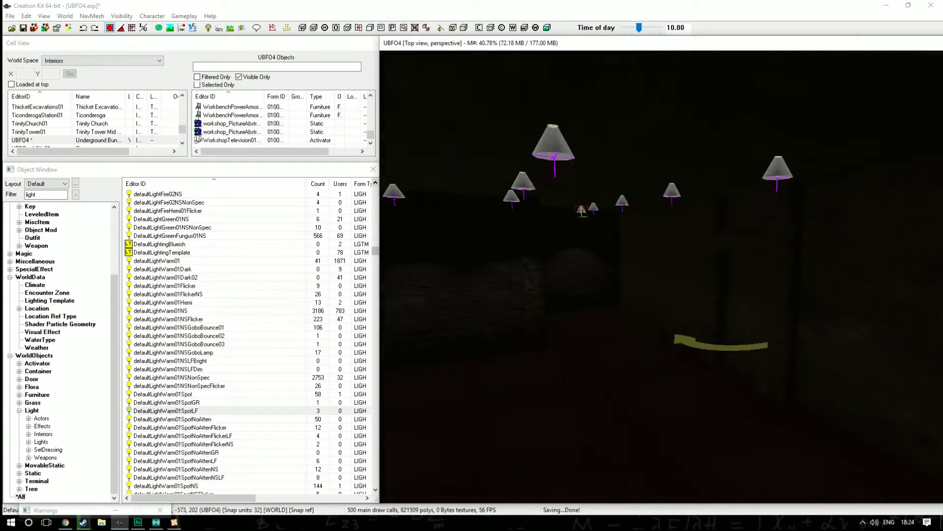
scroll(662, 276, "down", 5)
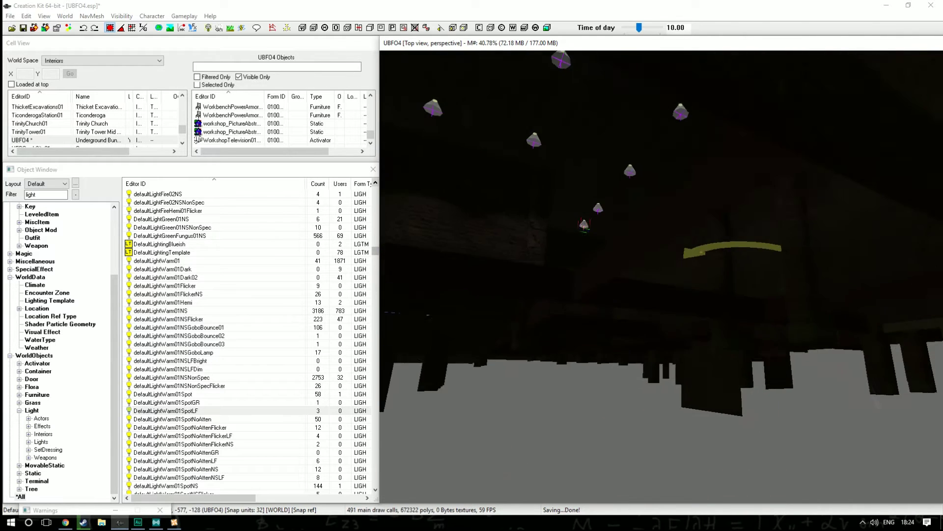
scroll(662, 276, "up", 4)
key("shift")
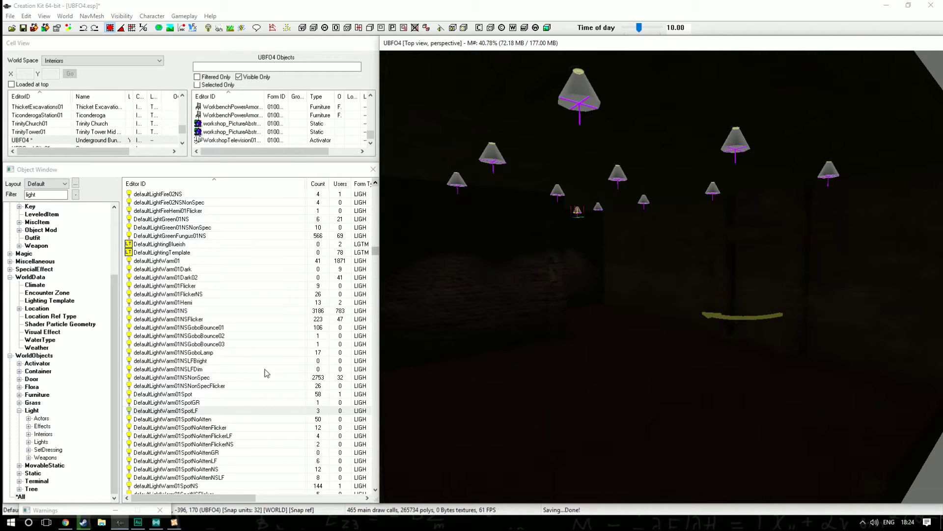
left_click(194, 395)
scroll(194, 399, "down", 3)
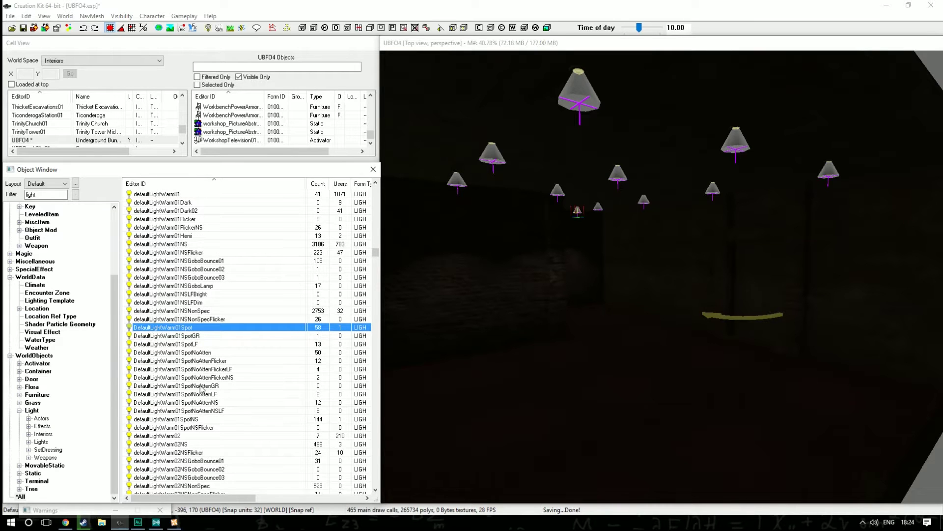
scroll(206, 389, "down", 8)
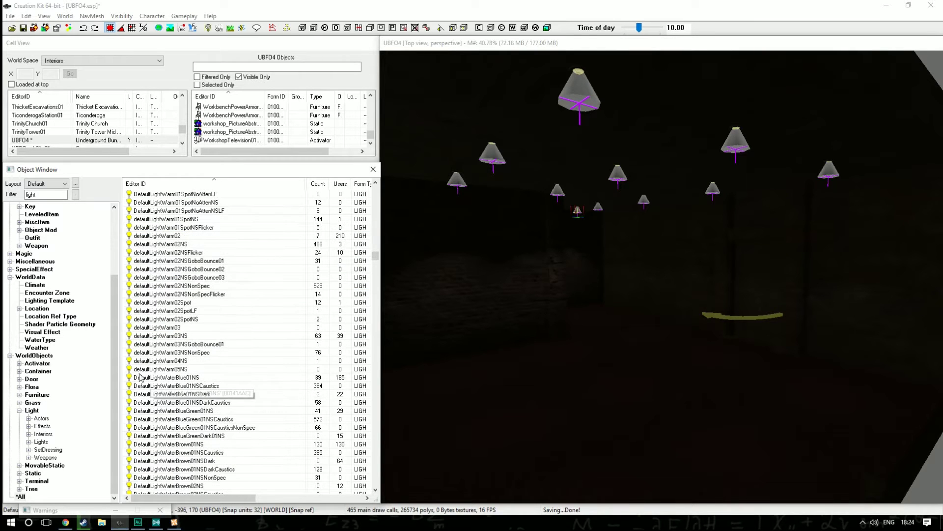
double_click(147, 369)
left_click_drag(147, 369, 620, 347)
Raise the defaultLightWarm05NS to a higher position above the room's floor
scroll(620, 346, "down", 5)
middle_click_drag(620, 347, 806, 246, "shift")
scroll(748, 329, "up", 5)
scroll(660, 275, "down", 10)
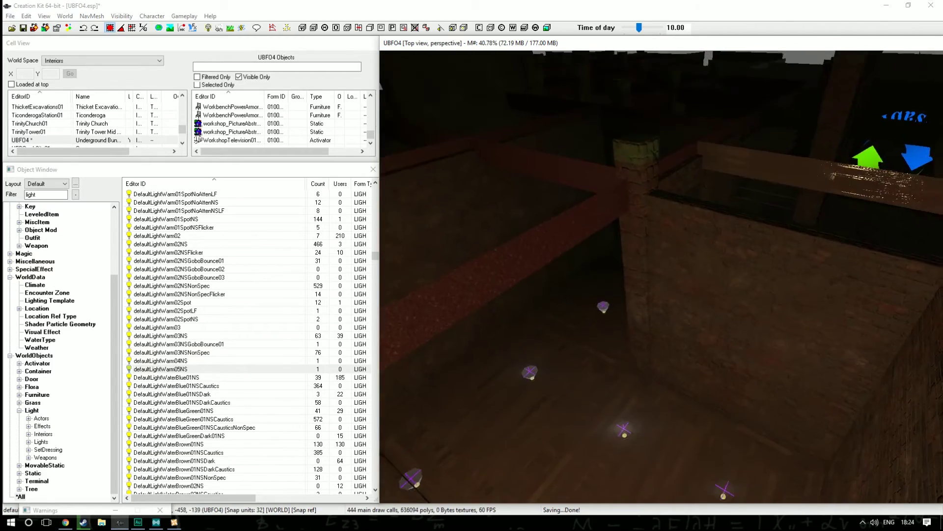
scroll(660, 275, "down", 5)
middle_click_drag(661, 275, 752, 295, "shift")
scroll(661, 275, "up", 8)
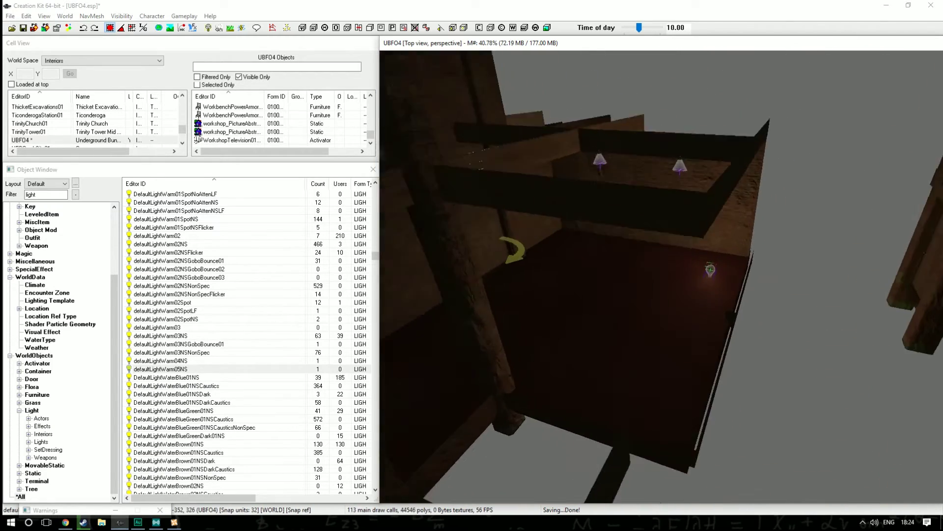
left_click_drag(712, 272, 720, 218)
middle_click_drag(720, 218, 541, 231, "shift")
Adjust the warm light's position, duplicate it and move the copy to another part of the room
left_click_drag(485, 279, 506, 282)
middle_click_drag(506, 282, 538, 278, "shift")
key("ctrl+d")
left_click_drag(539, 277, 756, 227)
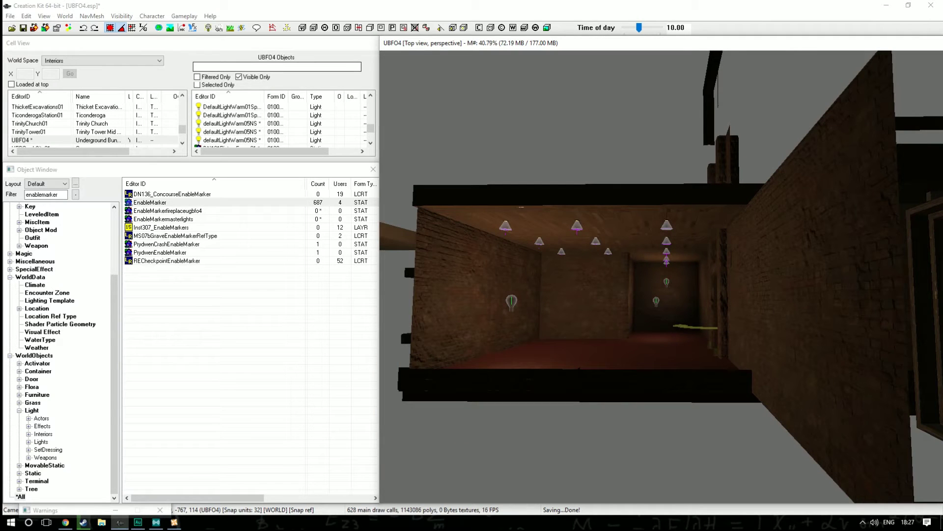
Place an EnableMarker from the Object Window in the room near the back brick wall
middle_click_drag(661, 276, 667, 310, "shift")
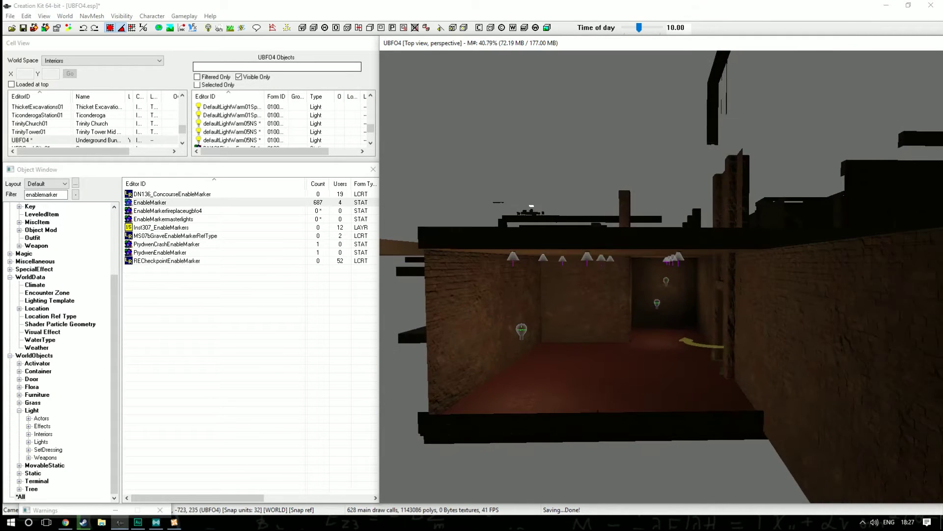
left_click(64, 194)
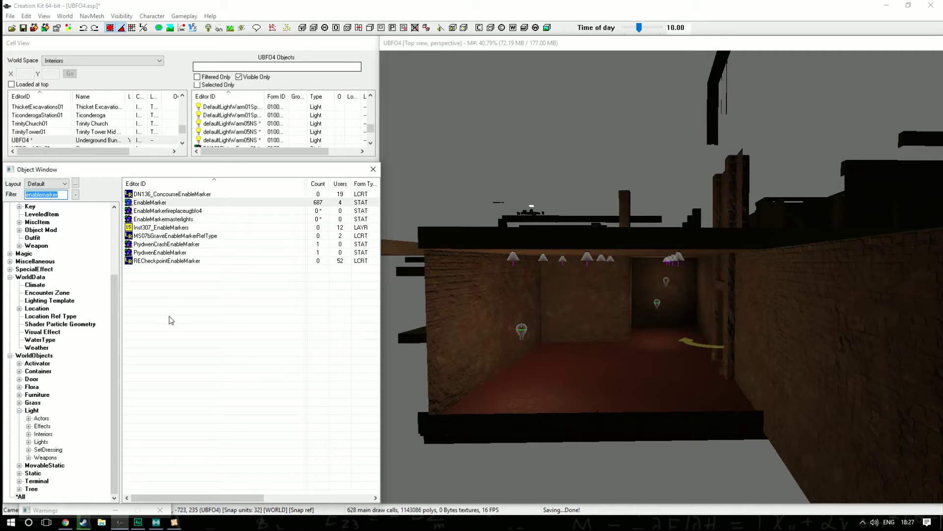
left_click(147, 205)
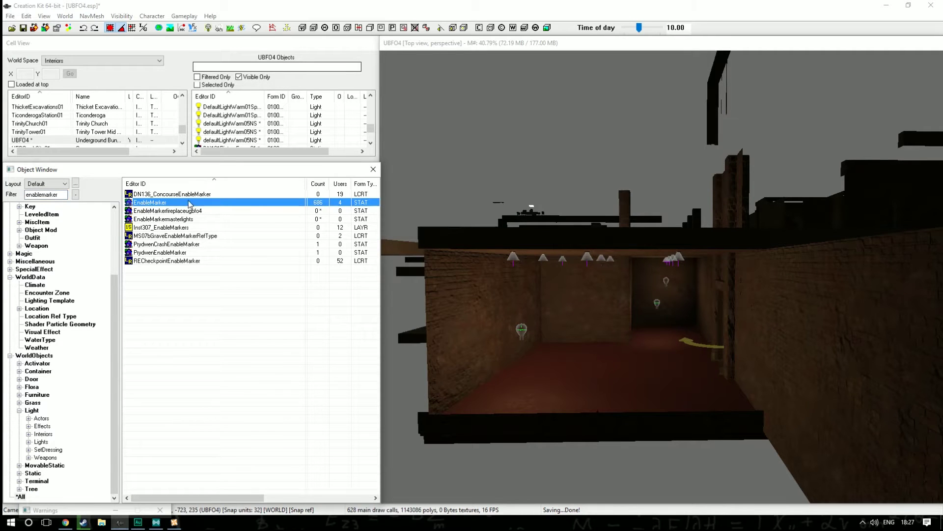
mouse_move(148, 202)
left_mouse_down()
mouse_move(384, 256)
mouse_move(572, 317)
left_mouse_up()
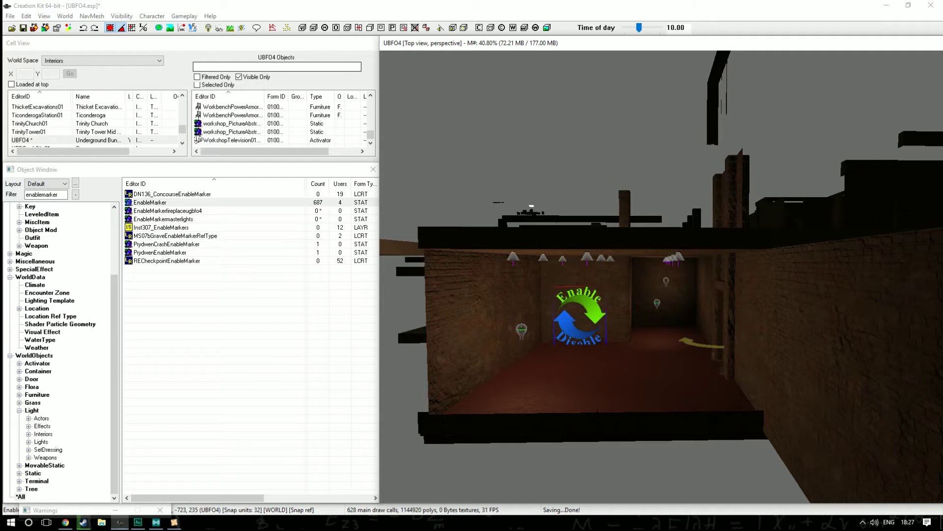
Raise the enable marker above the floor and position it against the back brick wall
scroll(572, 345, "up", 3)
scroll(572, 345, "up", 3)
mouse_move(572, 345)
middle_mouse_down()
mouse_move(603, 332)
mouse_move(594, 340)
middle_mouse_up()
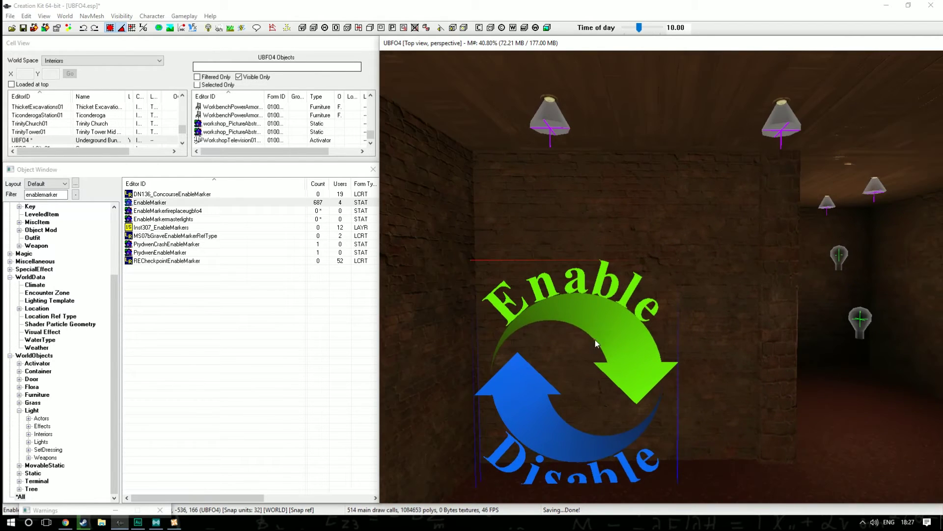
left_click(120, 27)
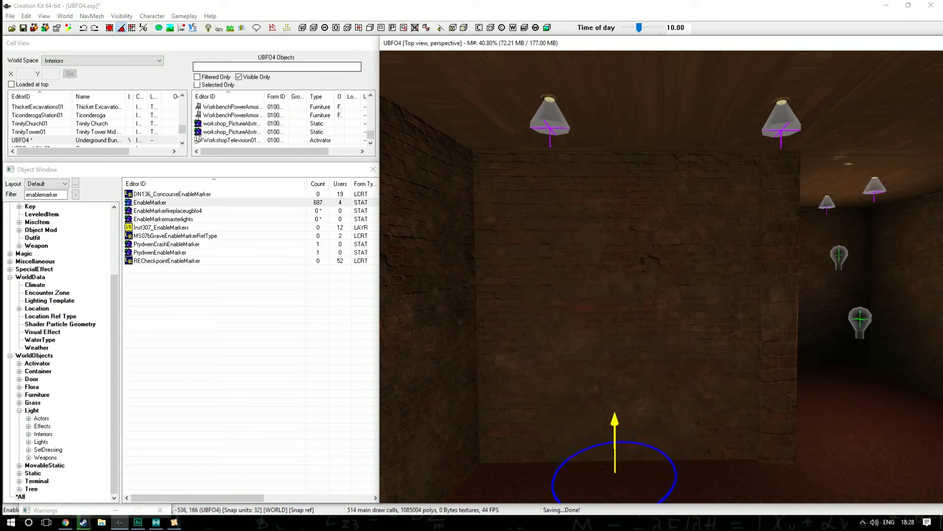
right_click_drag(594, 339, 620, 340)
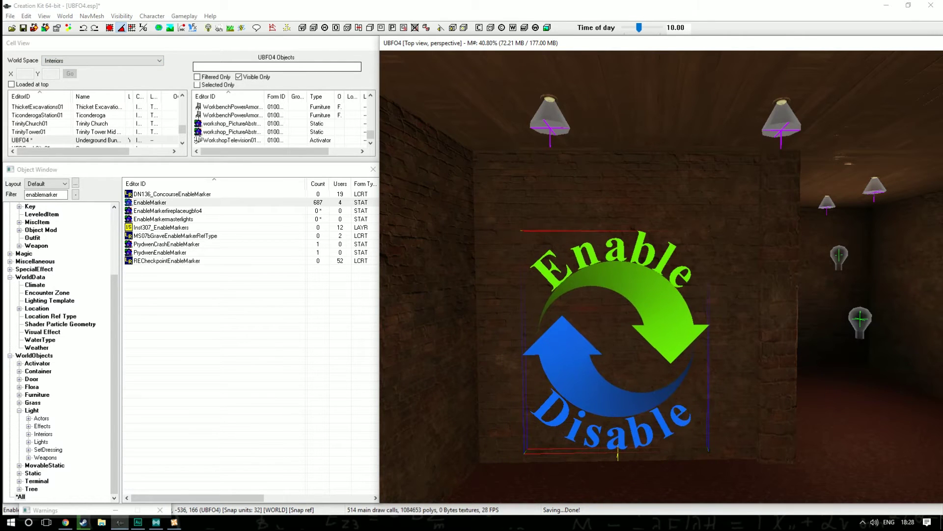
middle_click_drag(620, 340, 580, 359)
scroll(659, 305, "down", 4)
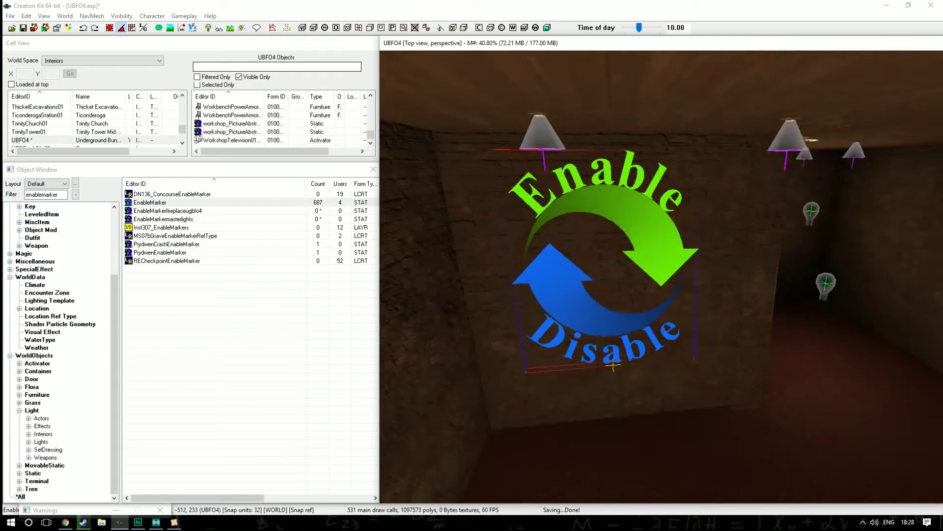
scroll(659, 305, "down", 3)
key("shift")
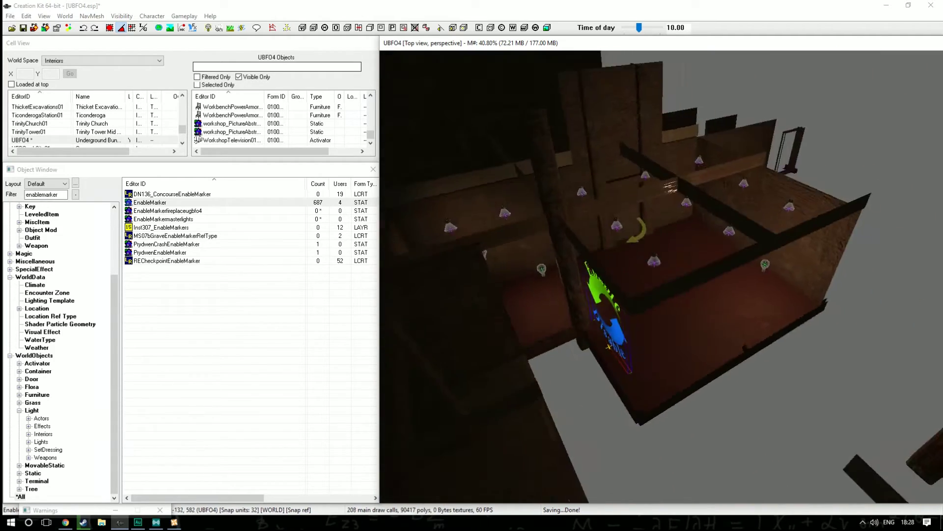
key("shift")
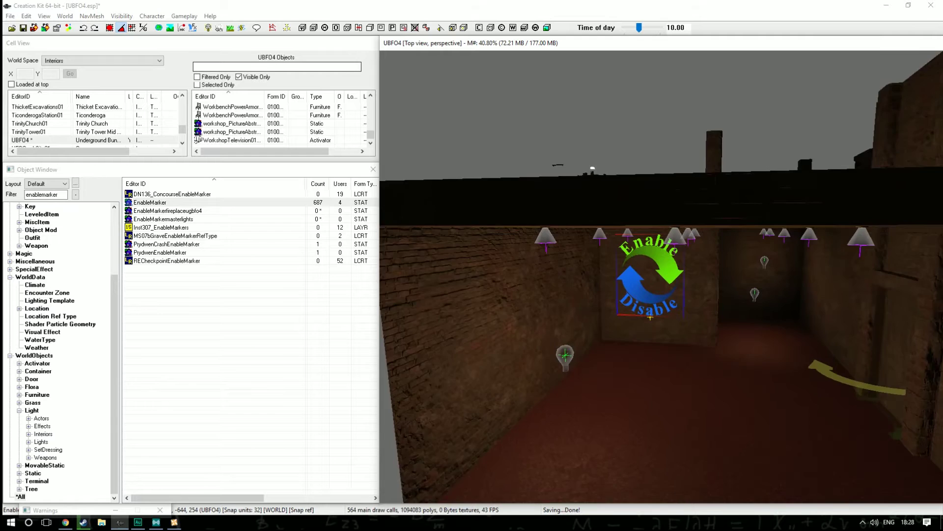
scroll(662, 277, "up", 3)
key("space")
key("space")
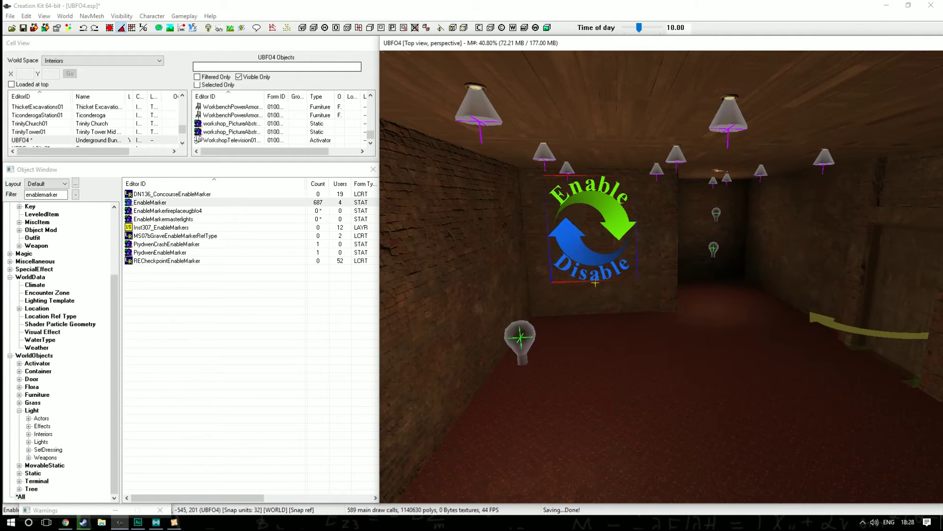
middle_click_drag(622, 230, 566, 239)
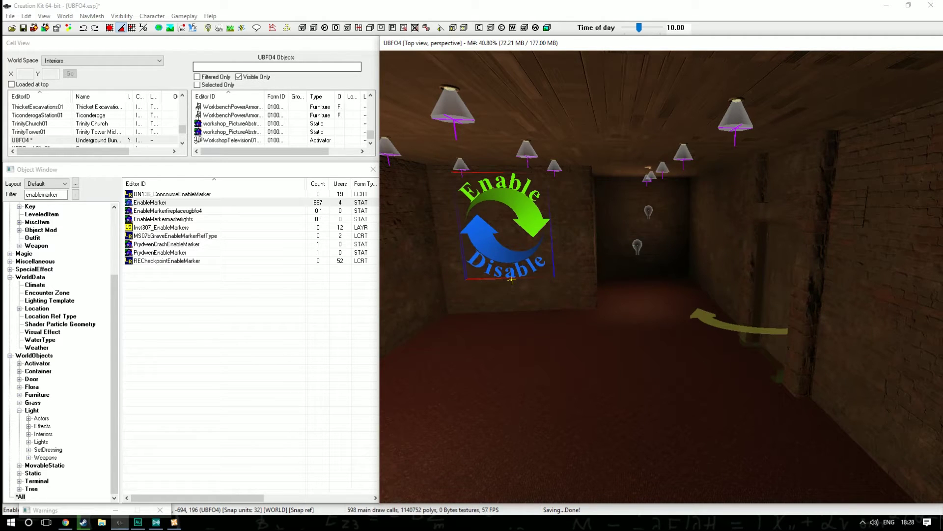
Assign the placed EnableMarker as the enable parent of the lower defaultLightWarm05NS in the far recess
left_click(521, 213)
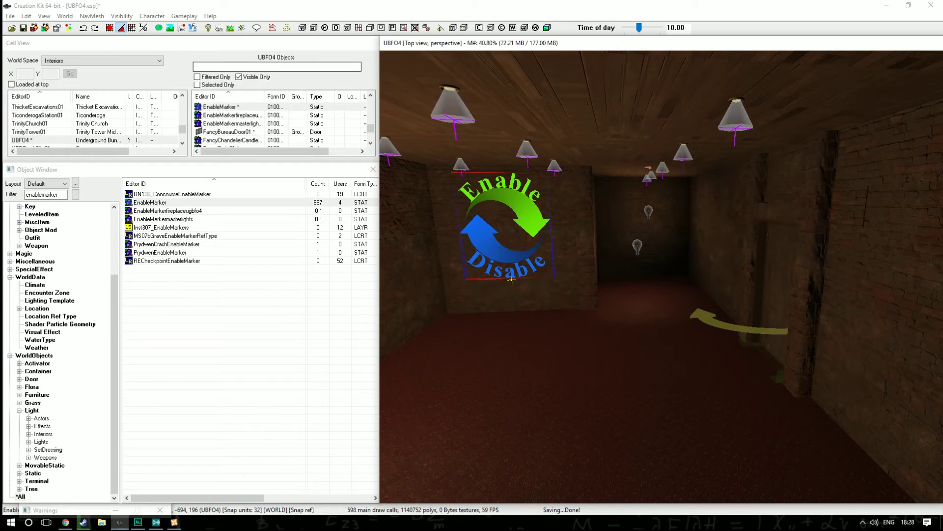
double_click(638, 248)
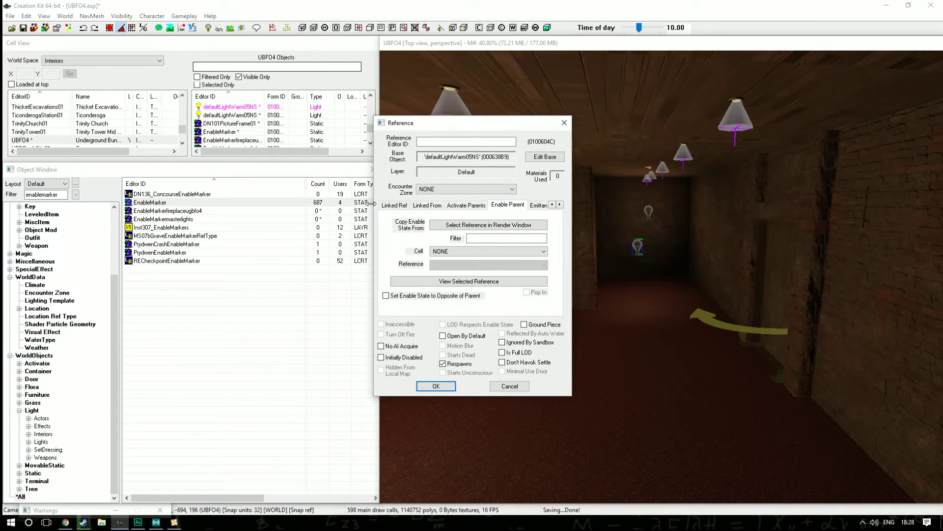
left_click(562, 205)
left_click(562, 205)
left_click(561, 205)
left_click(553, 204)
left_click(553, 204)
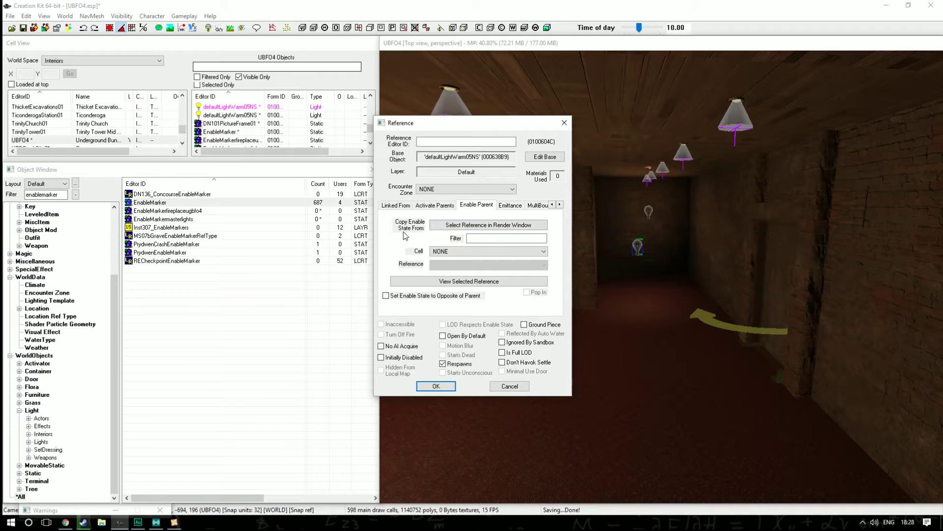
left_click(467, 226)
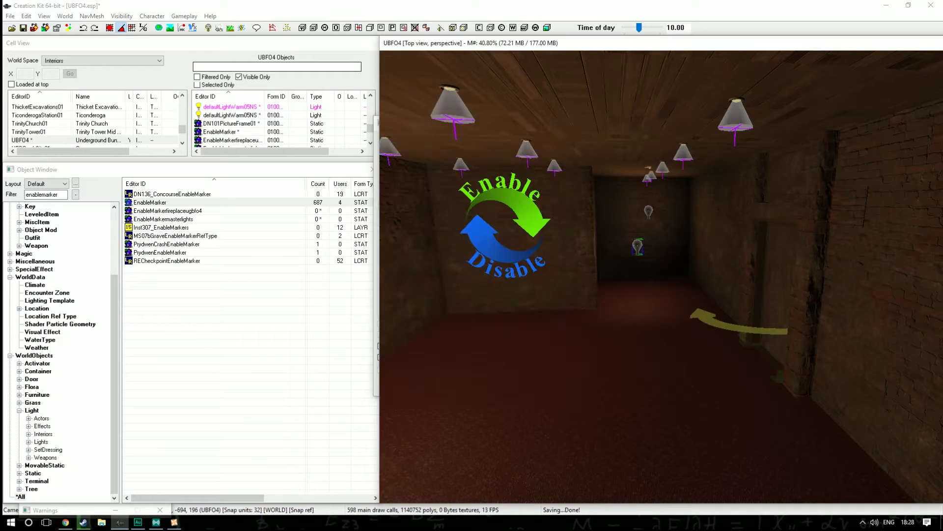
left_click(504, 226)
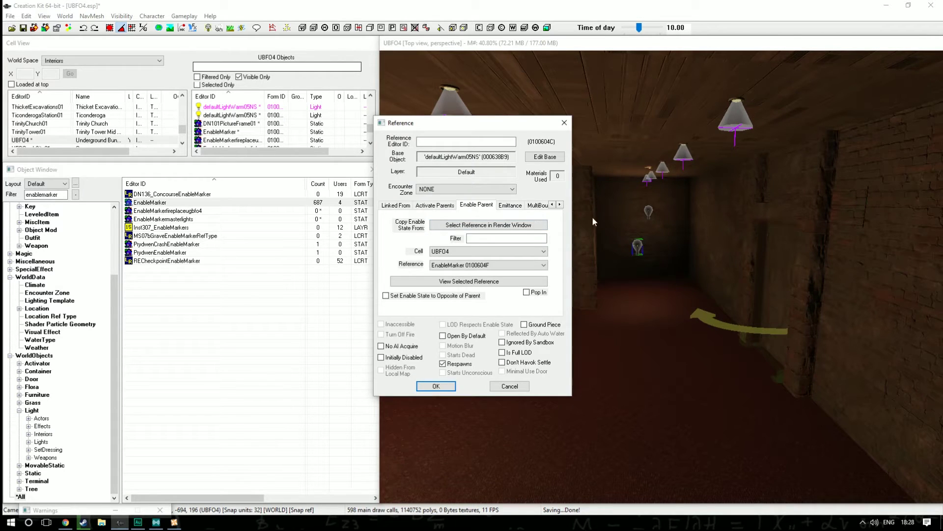
left_click(435, 386)
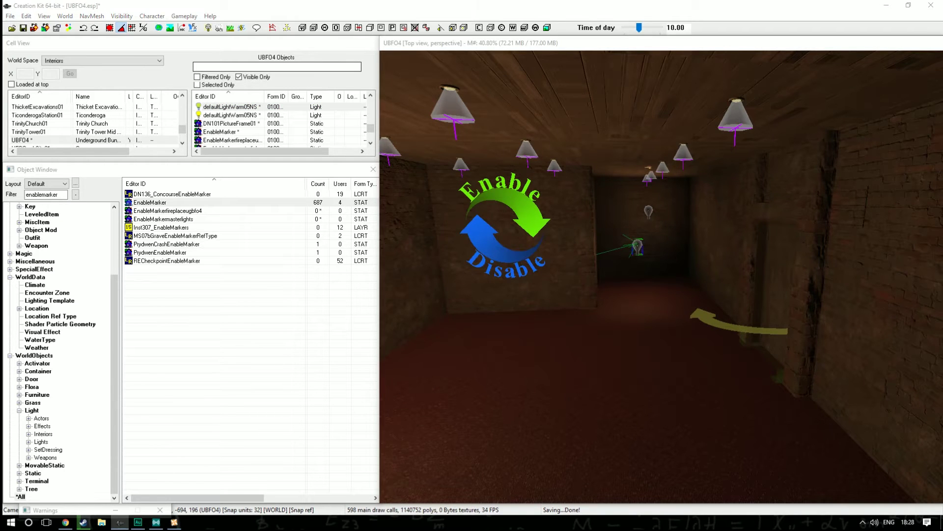
Change the marker's base object ID to EnableMarker2ndbedroomugbfo4 and create it as a new form
double_click(501, 249)
left_click(550, 158)
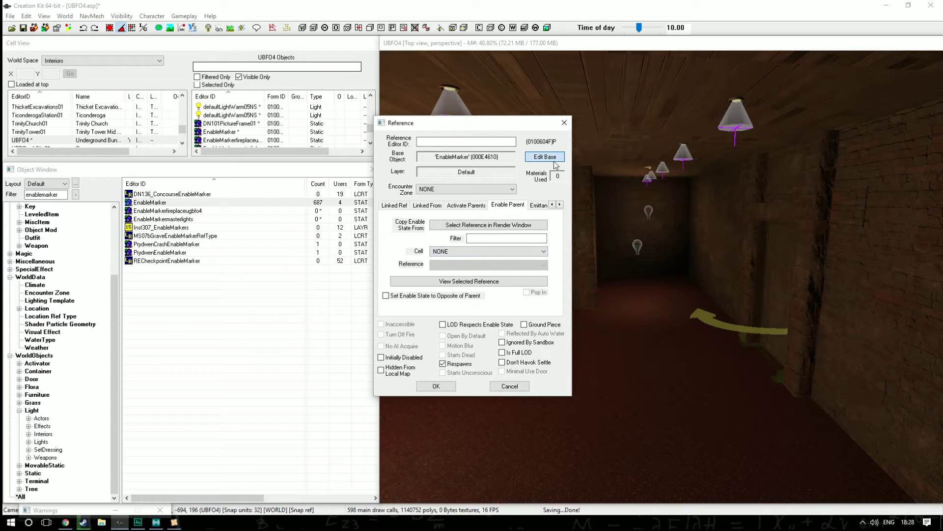
left_click(360, 134)
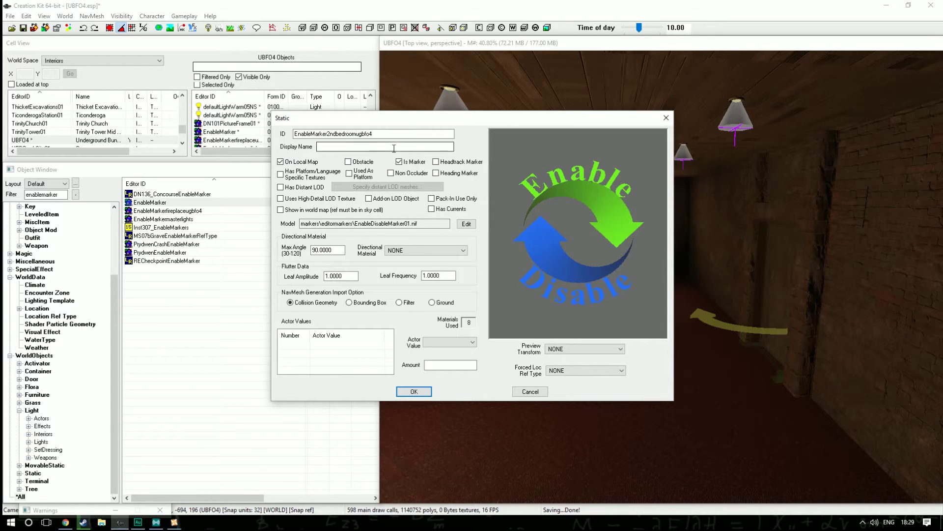
left_click(427, 147)
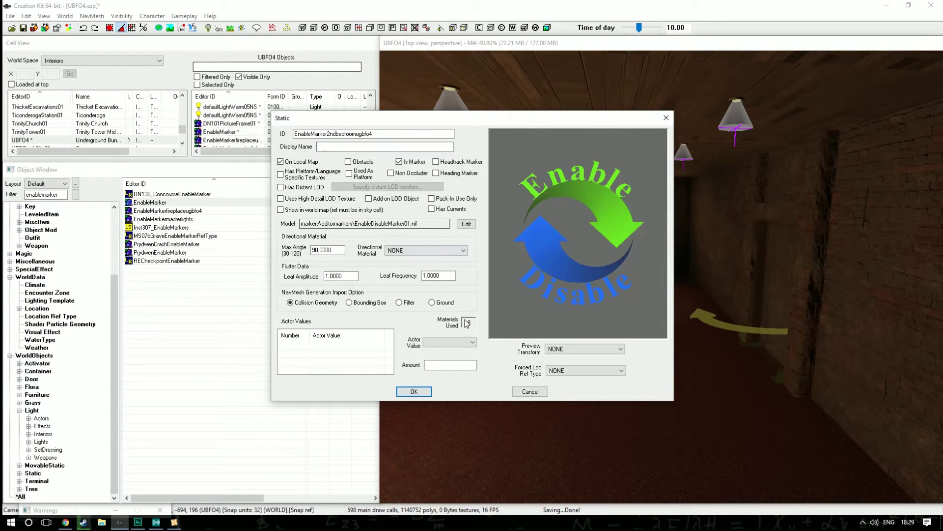
left_click(414, 392)
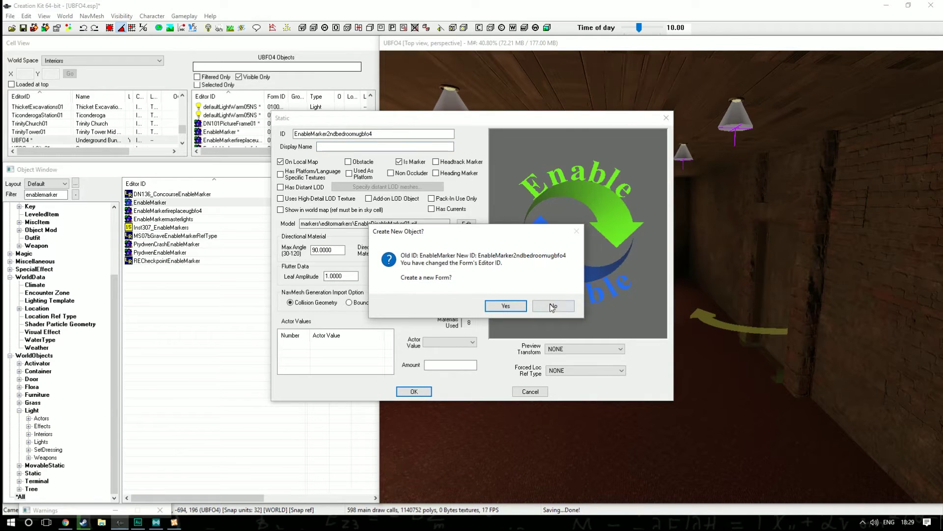
left_click(505, 305)
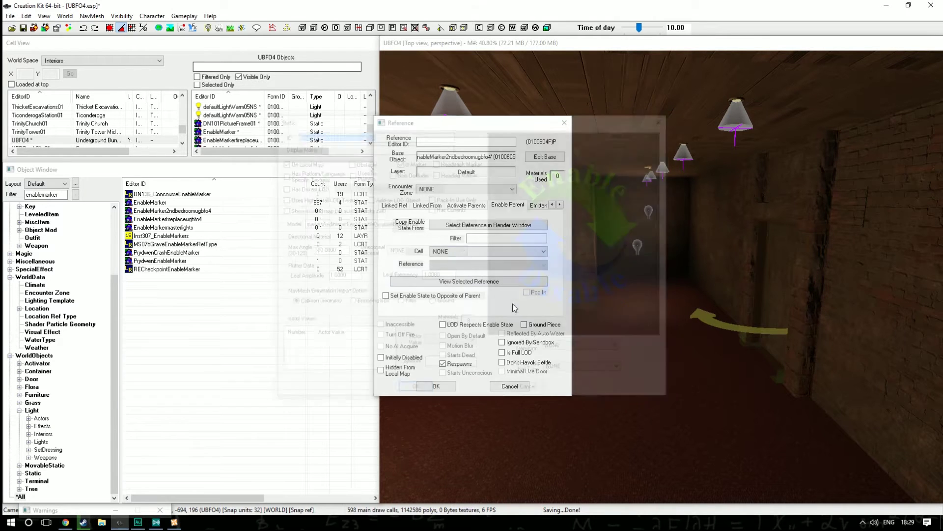
left_click(436, 386)
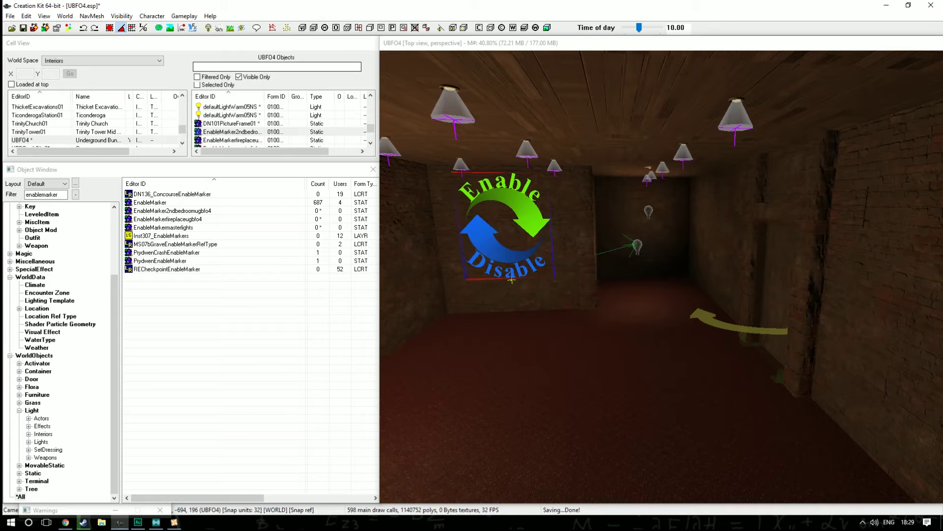
Check the first light's link to the marker and assign the marker as enable parent of the upper defaultLightWarm05NS in the far recess
left_click(637, 246)
left_click_drag(637, 247, 653, 250)
key("shift")
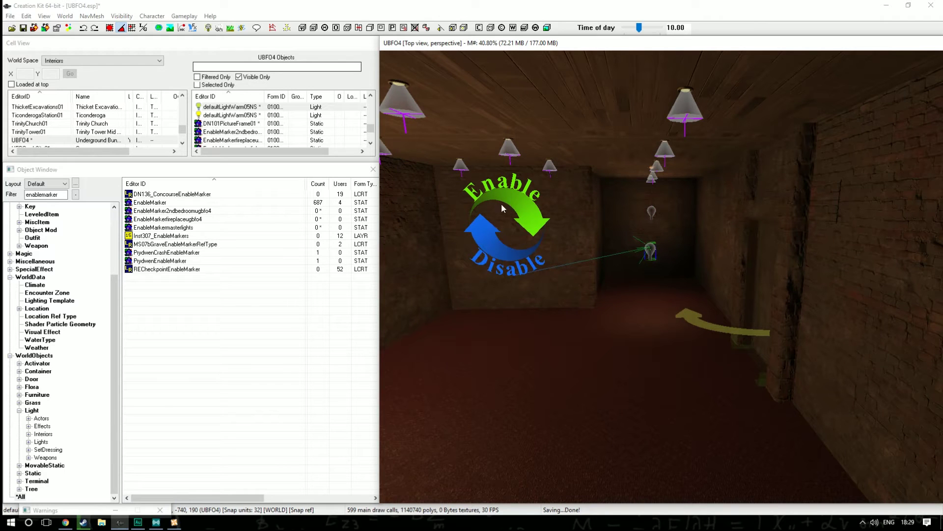
left_click(512, 278)
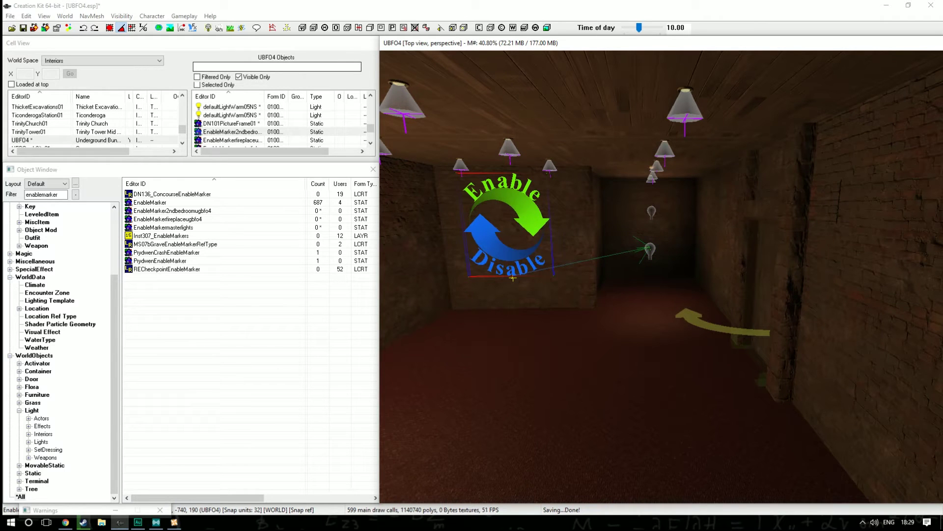
left_click(652, 212)
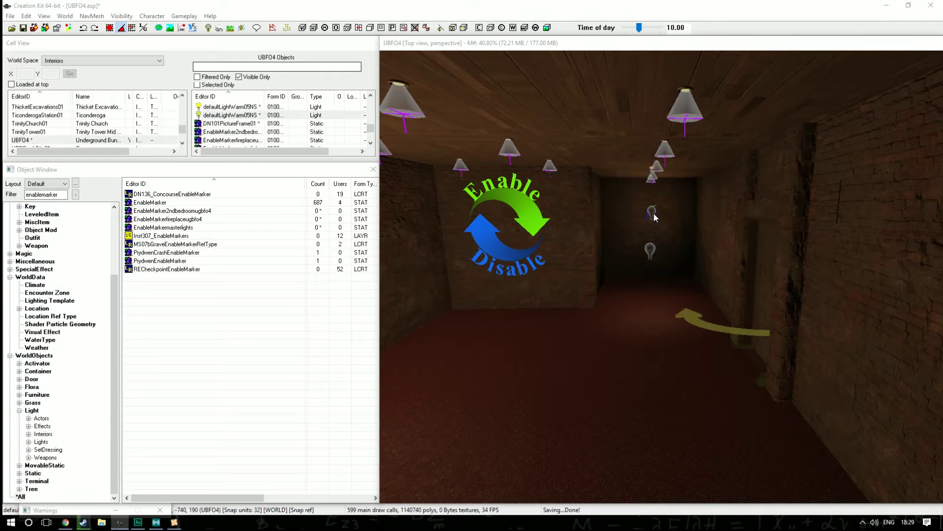
double_click(649, 215)
left_click(494, 225)
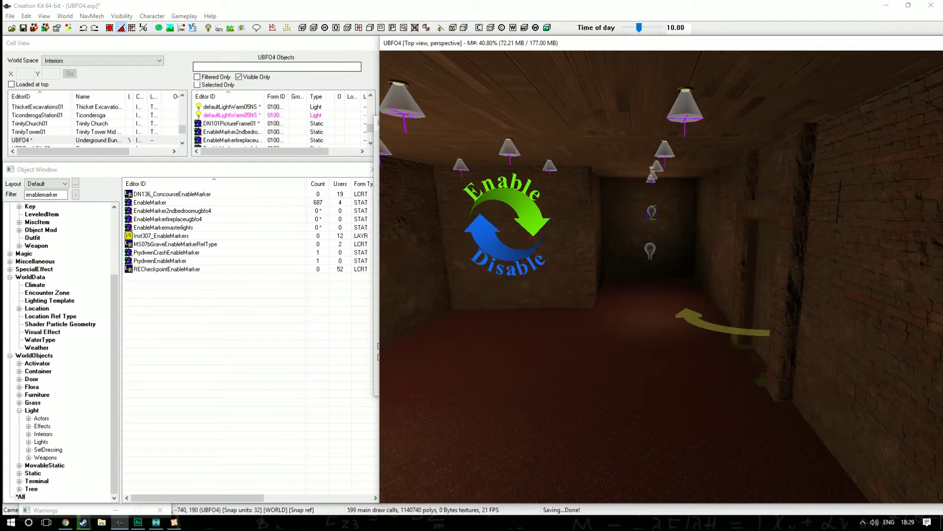
left_click(507, 229)
left_click(437, 384)
Assign the enable marker as the enable parent of the warm spotlights at the far end of the room
middle_click_drag(638, 231, 661, 217, "shift")
double_click(661, 240)
left_click(494, 225)
double_click(510, 229)
left_click(436, 384)
double_click(657, 172)
left_click(483, 225)
double_click(508, 227)
left_click(447, 384)
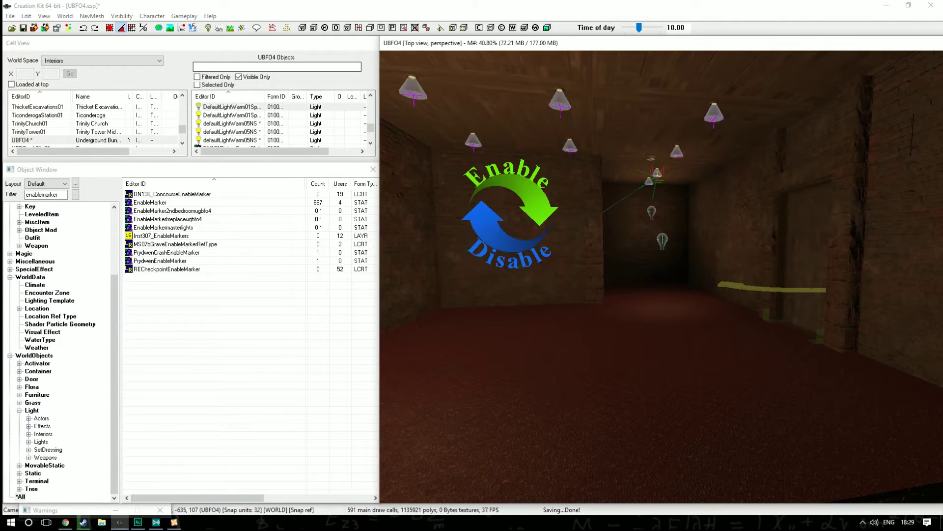
Link the two nearer ceiling spotlights along the right-hand wall to the enable marker through Enable Parent
double_click(677, 151)
left_click(487, 226)
double_click(509, 227)
left_click(437, 384)
double_click(714, 114)
left_click(487, 225)
double_click(509, 228)
left_click(437, 384)
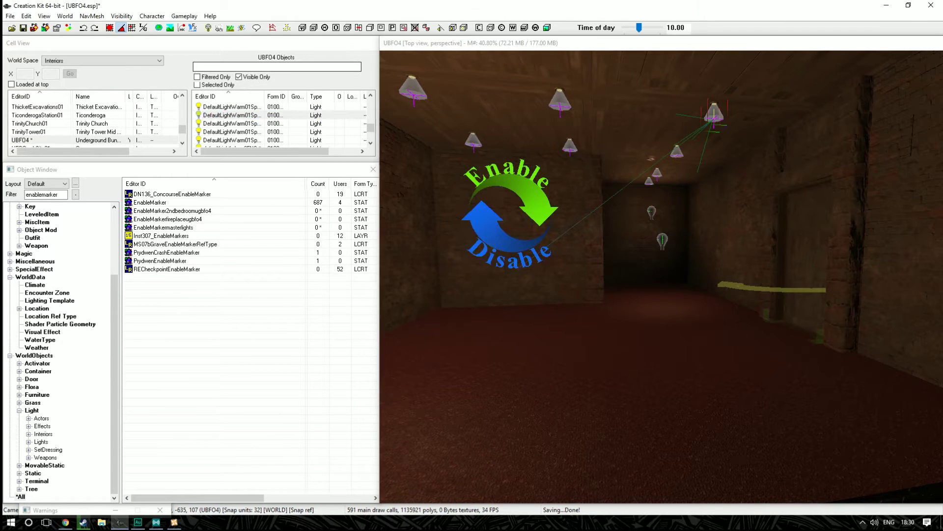
Set the enable marker as enable parent for the ceiling spotlight just above it and the spotlight nearest the left wall
double_click(570, 146)
left_click(486, 225)
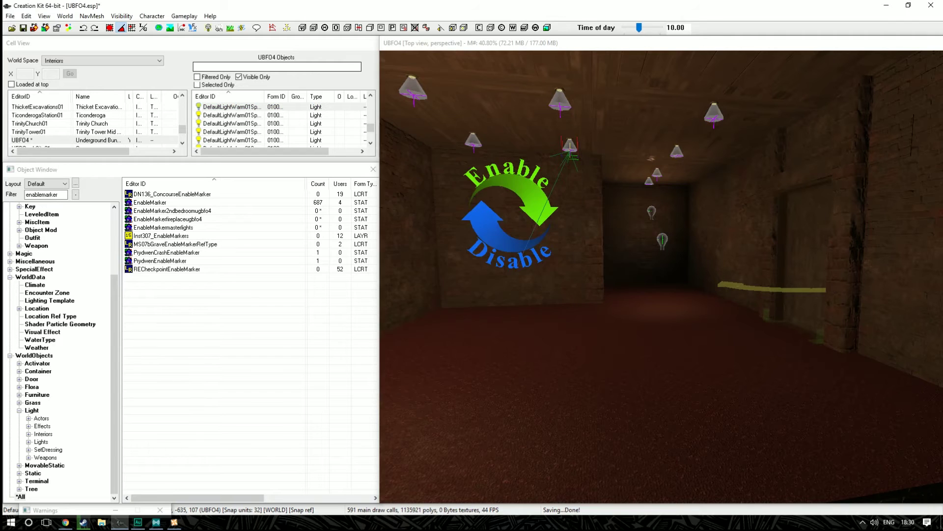
double_click(570, 145)
left_click(438, 386)
double_click(414, 91)
left_click(461, 227)
double_click(475, 229)
left_click(438, 386)
Link the centre and right spotlights of the middle ceiling row to the enable marker
left_click(528, 214)
mouse_move(528, 214)
middle_mouse_down("shift")
mouse_move(536, 266)
mouse_move(565, 182)
middle_mouse_up("shift")
double_click(582, 145)
left_click(441, 386)
double_click(681, 148)
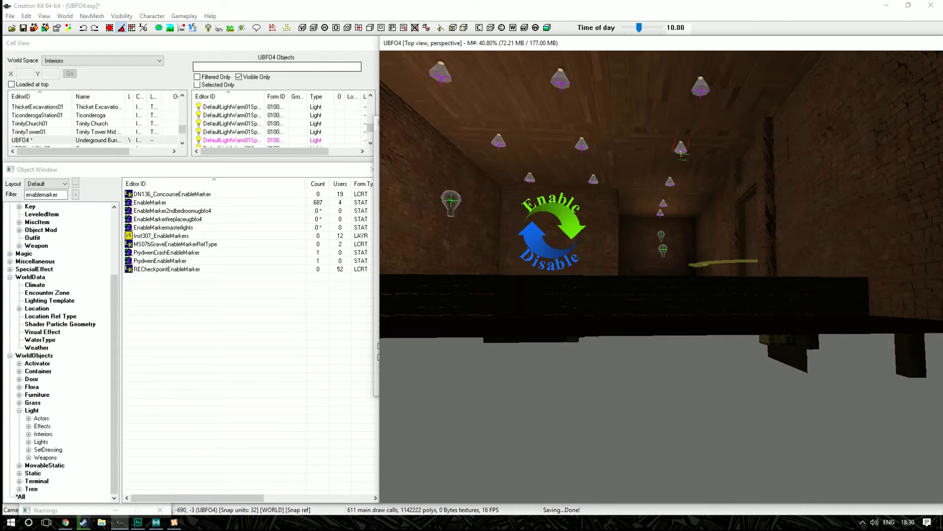
Set the enable parent of the front-row ceiling spotlights to the enable marker
left_click(442, 75)
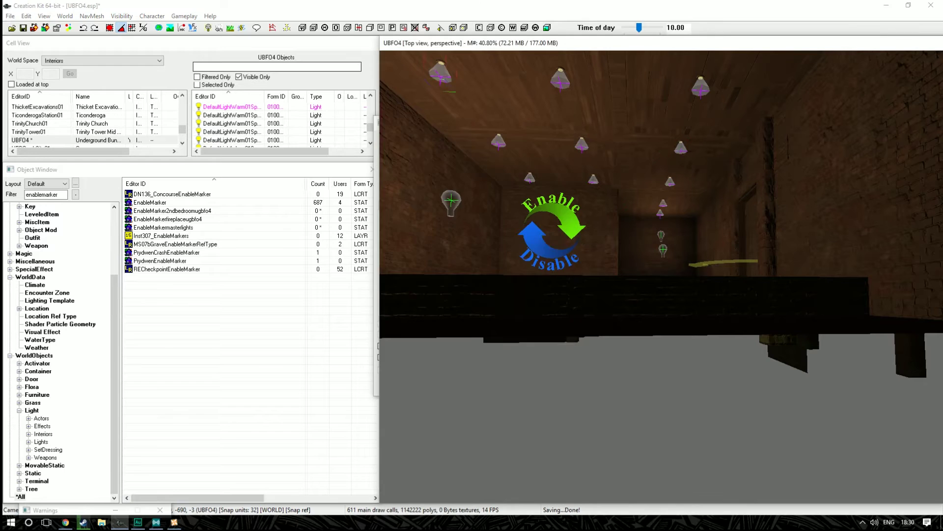
double_click(442, 75)
left_click(432, 385)
left_click(700, 86)
double_click(701, 86)
left_click(432, 385)
double_click(701, 86)
left_click(431, 385)
Assign the enable marker as the enable parent of the defaultLightWarm05NS beside the left brick wall
left_click(451, 203)
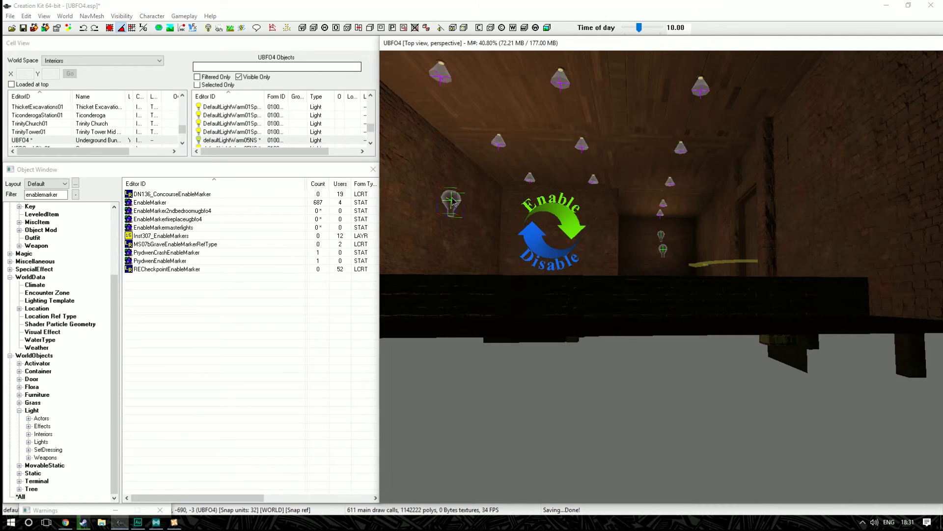
double_click(451, 202)
left_click(541, 226)
double_click(553, 231)
left_click(435, 385)
scroll(600, 274, "down", 3)
middle_click(600, 274)
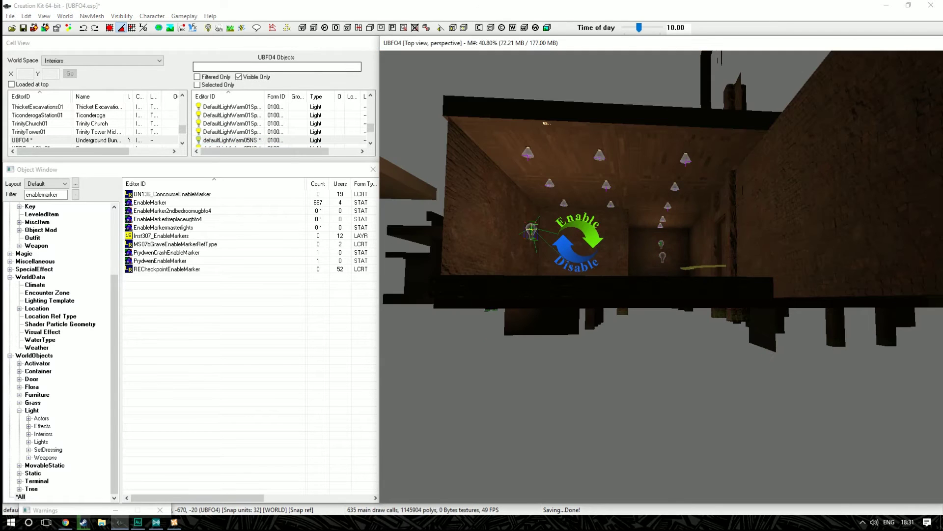
Select the second bedroom's enable marker and examine its link lines to the ceiling spotlights and fill lights from several angles
left_click(579, 243)
key("shift")
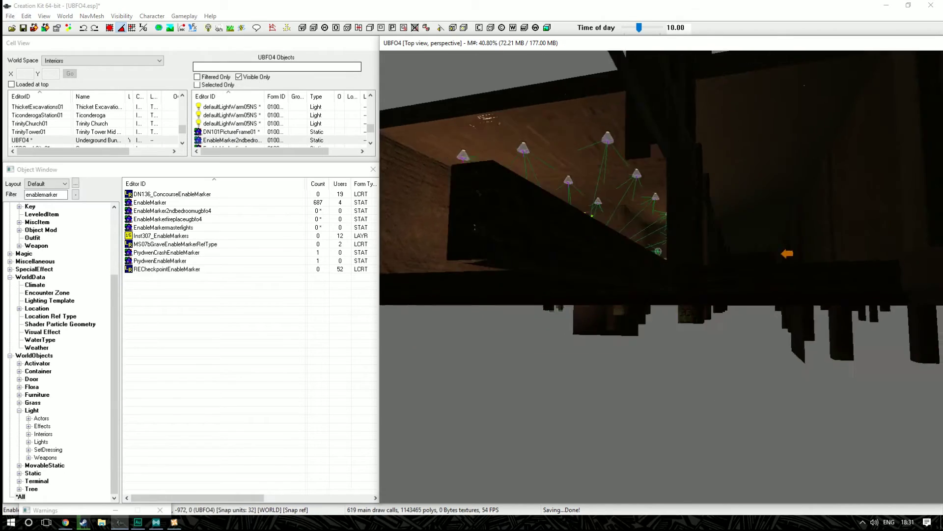
scroll(578, 243, "up", 3)
key("shift")
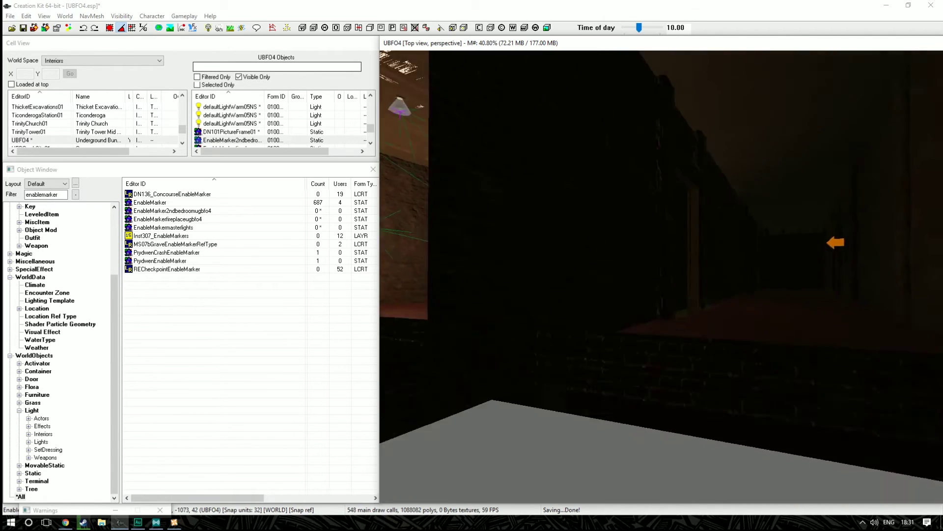
key("shift")
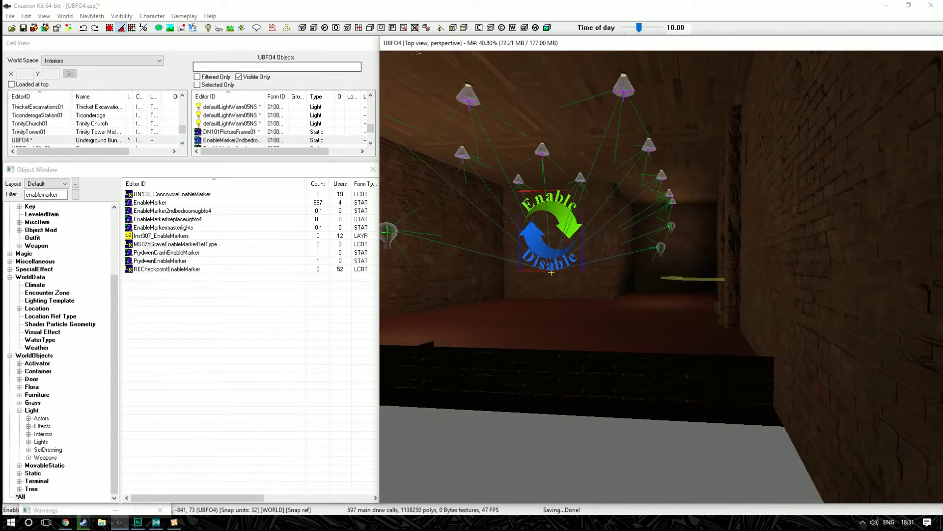
scroll(579, 243, "up", 2)
key("shift")
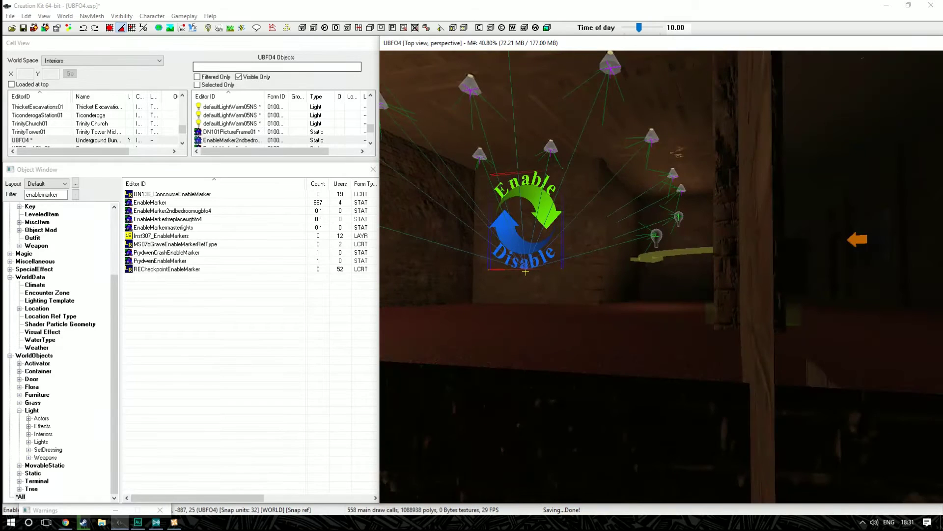
middle_click_drag(601, 304, 639, 305, "shift")
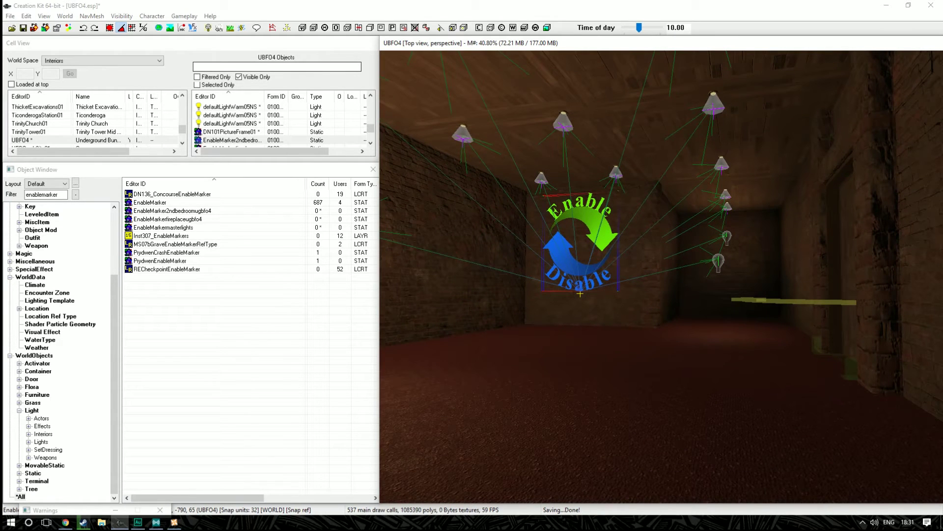
middle_click_drag(715, 172, 723, 229, "shift")
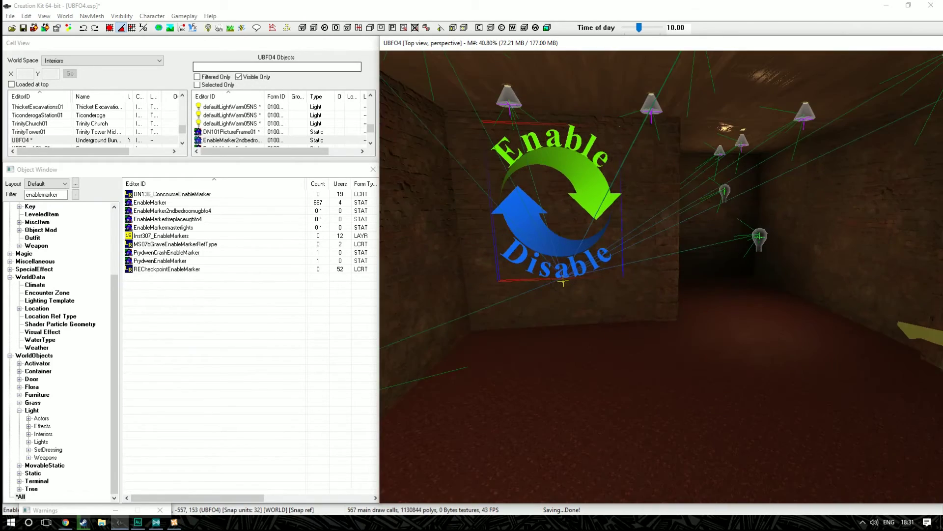
Open the enable marker's reference properties and look through its Activate Parents settings and the remaining property pages
double_click(615, 147)
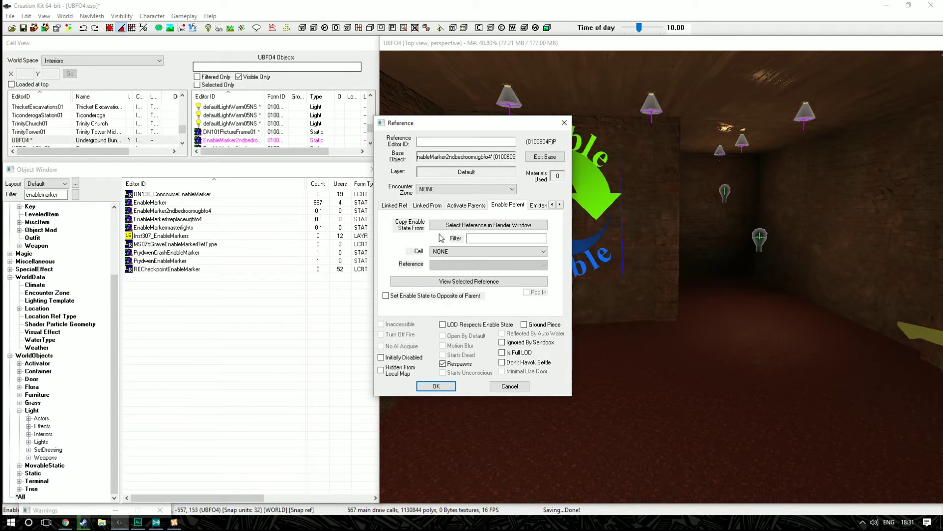
left_click(468, 205)
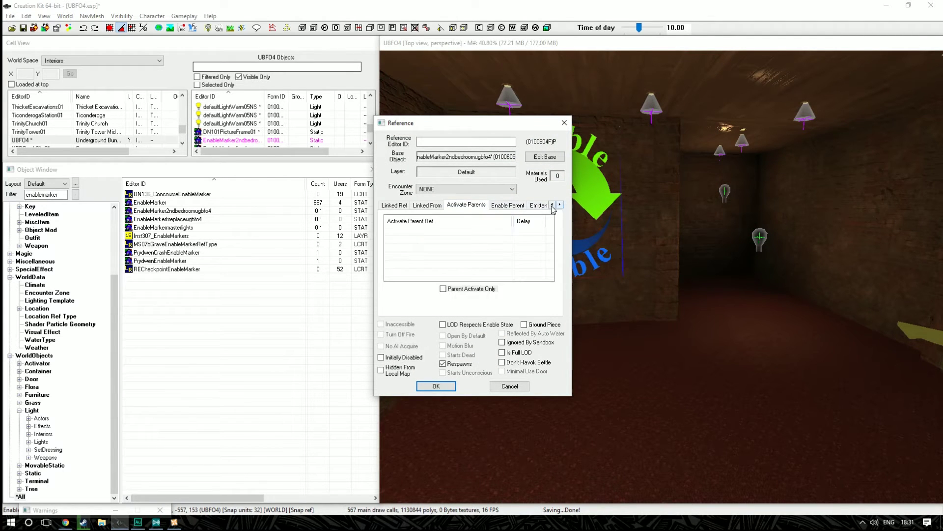
left_click(552, 205)
left_click(552, 205)
left_click(560, 204)
left_click(560, 204)
left_click(560, 204)
left_click(560, 204)
left_click(559, 204)
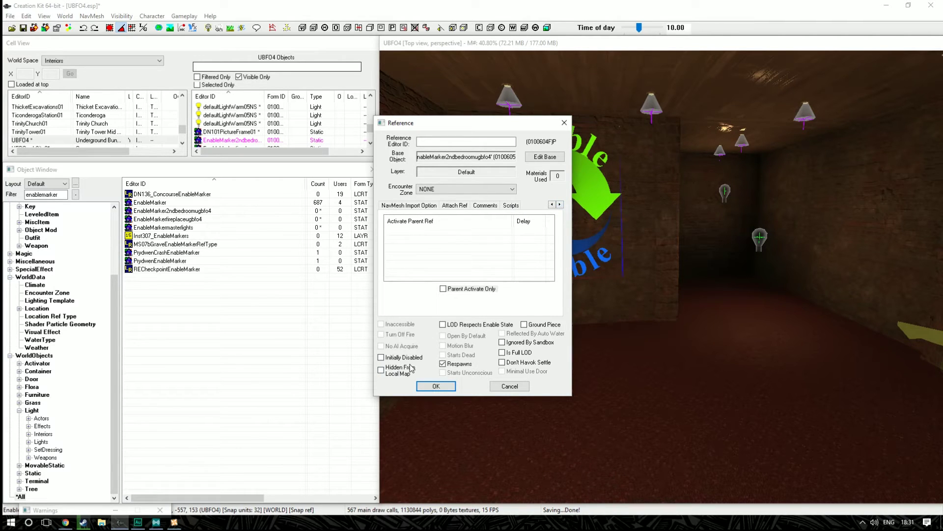